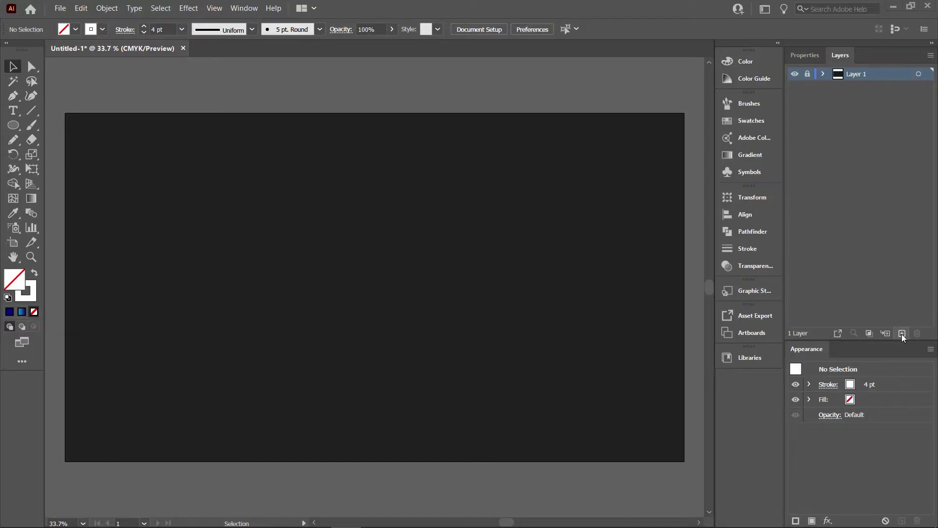
Add a new layer and draw a small perfect circle near the artboard's top-left
{"action": "left_click", "coordinate": [902, 333]}
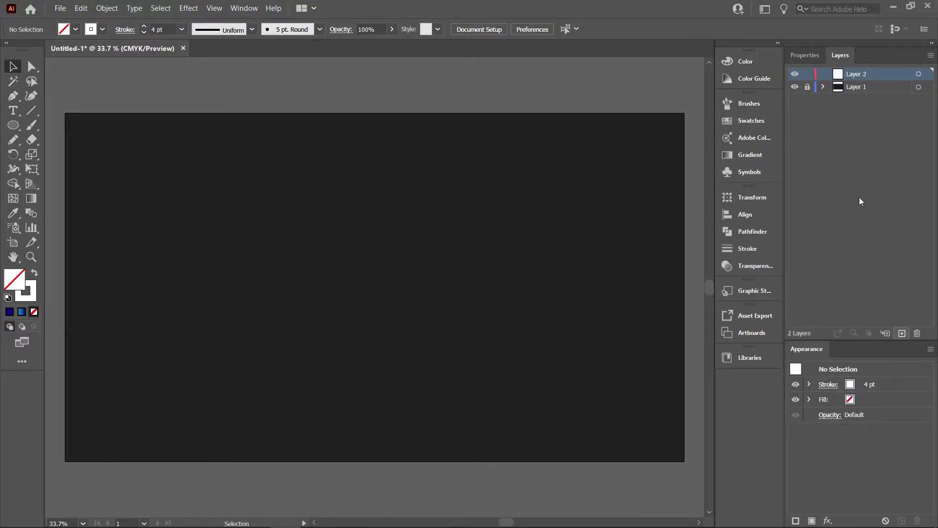
{"action": "left_click", "coordinate": [13, 125]}
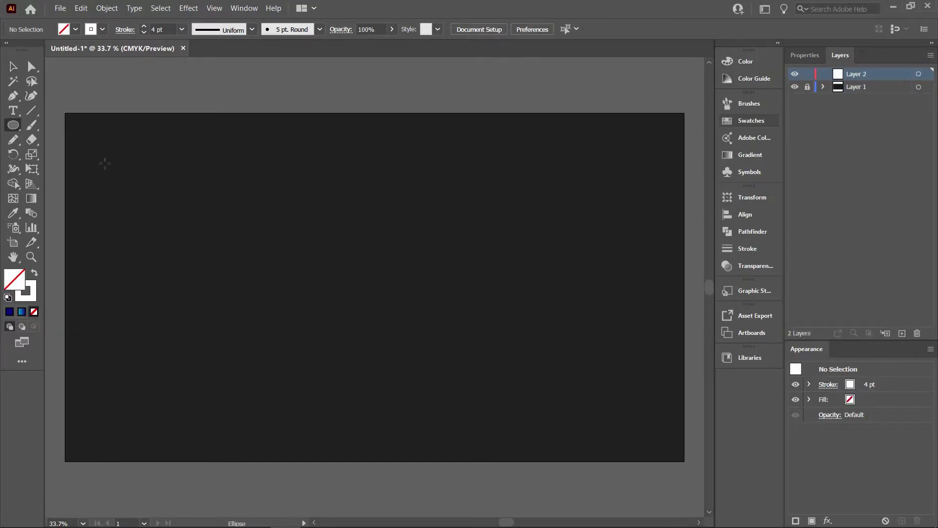
{"action": "left_click_drag", "start_coordinate": [96, 142], "coordinate": [120, 163]}
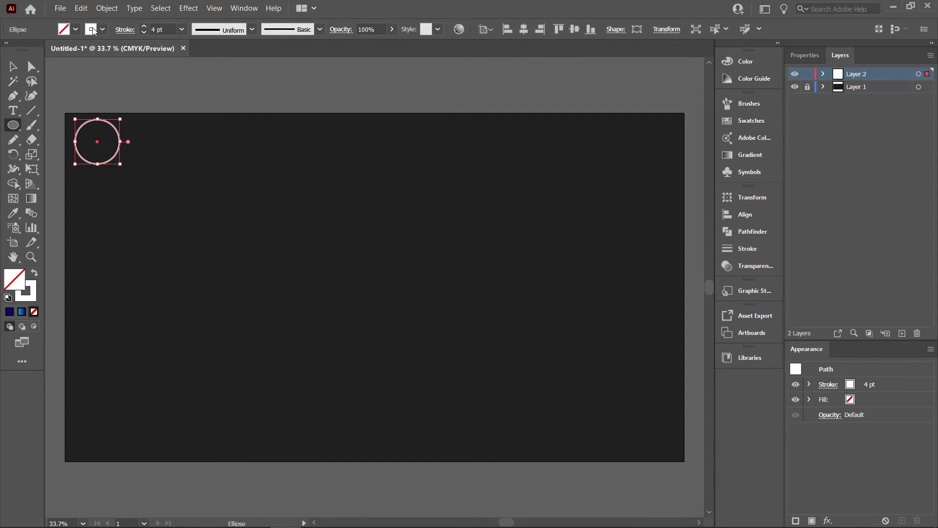
Give the circle no stroke and a White, Black gradient fill
{"action": "left_click", "coordinate": [93, 31]}
{"action": "left_click", "coordinate": [8, 48]}
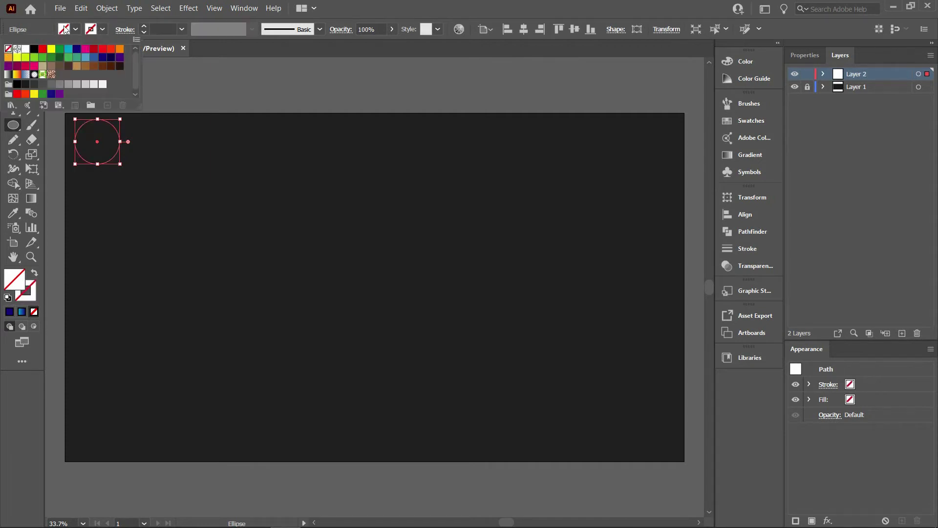
{"action": "left_click", "coordinate": [65, 29]}
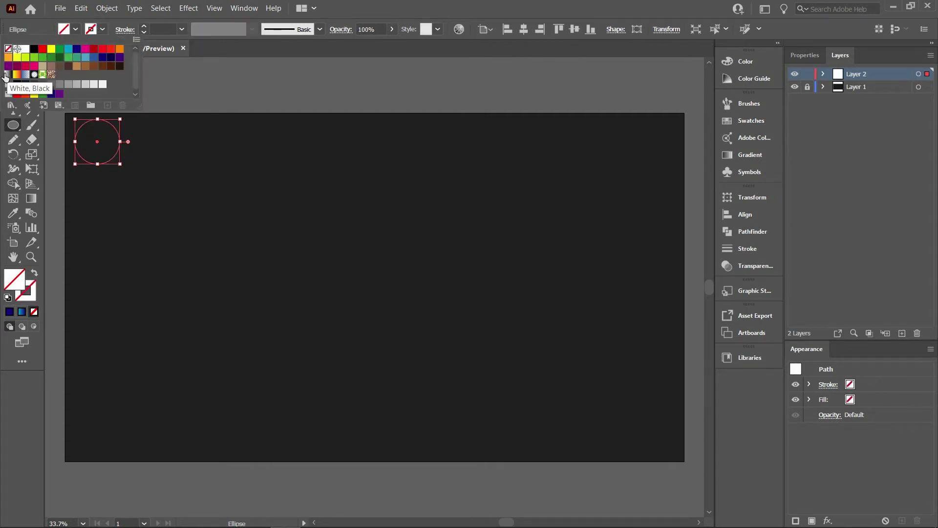
{"action": "left_click", "coordinate": [8, 74]}
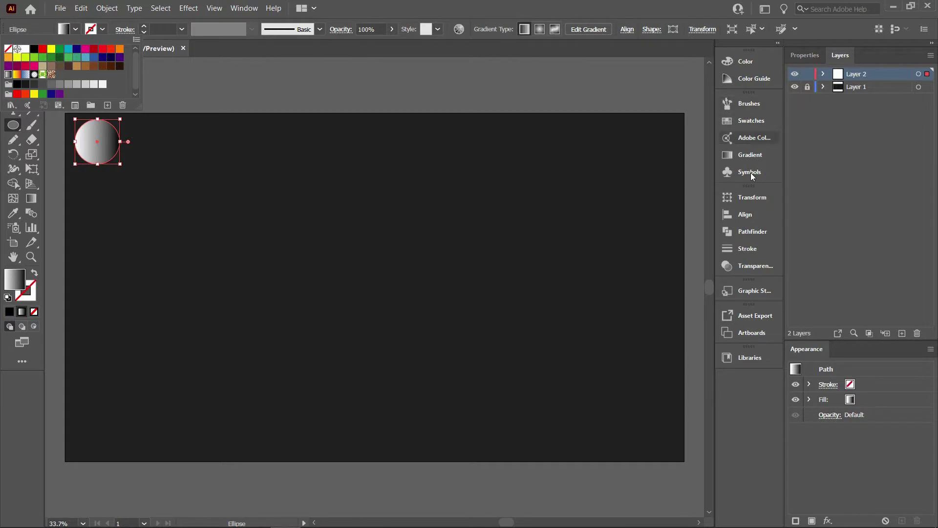
{"action": "left_click", "coordinate": [743, 162]}
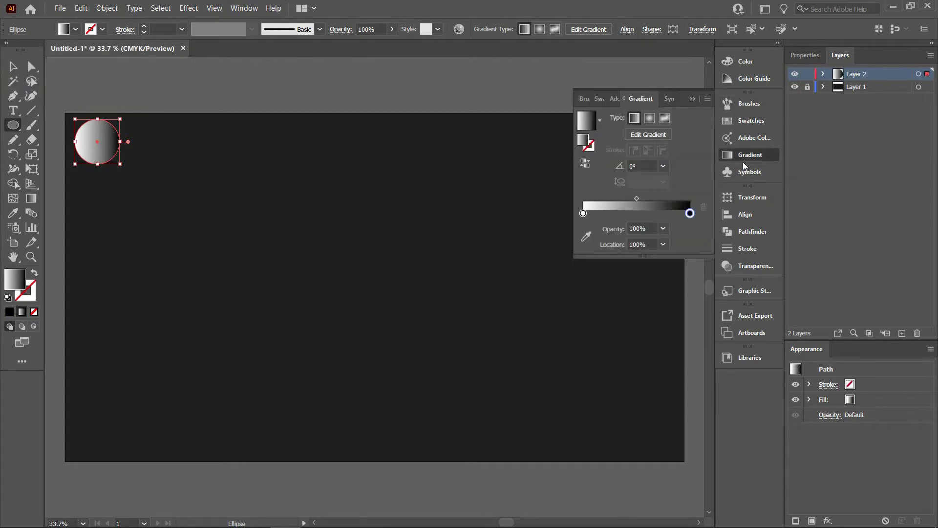
Recolour the gradient stops to teal on the left and dark navy on the right
{"action": "double_click", "coordinate": [585, 213]}
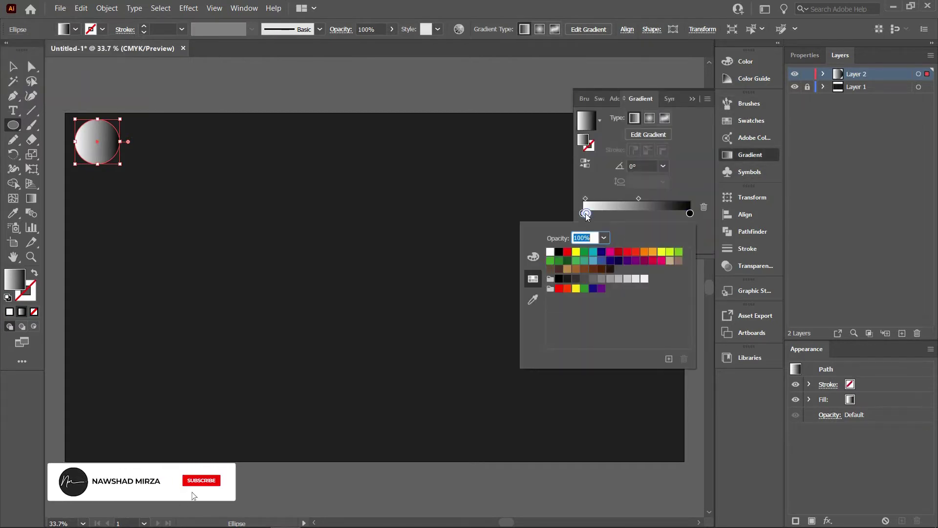
{"action": "left_click", "coordinate": [637, 98]}
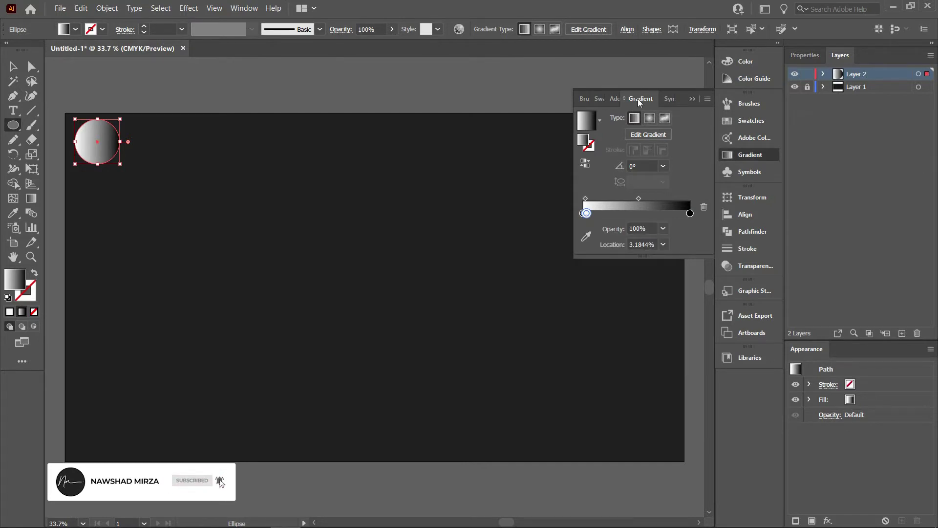
{"action": "left_click_drag", "start_coordinate": [585, 213], "coordinate": [583, 213]}
{"action": "double_click", "coordinate": [584, 213]}
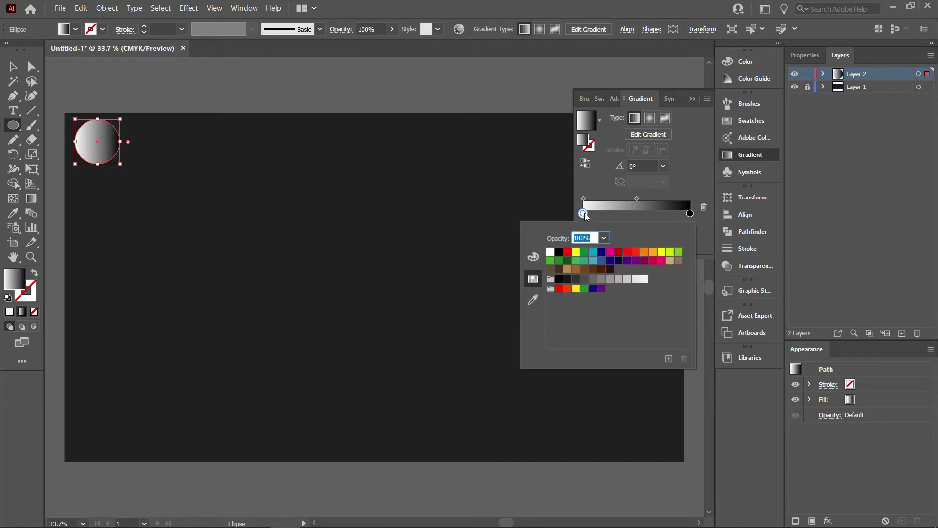
{"action": "left_click", "coordinate": [593, 252]}
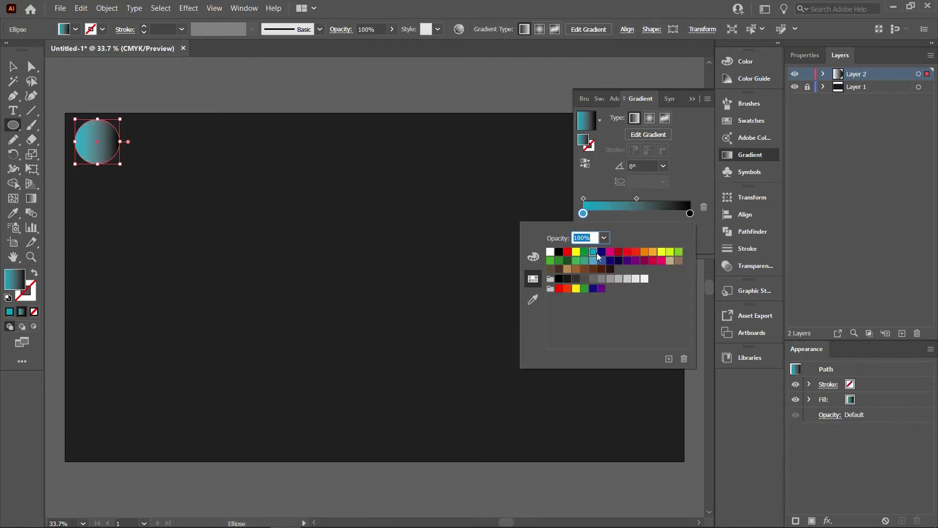
{"action": "left_click", "coordinate": [690, 215]}
{"action": "double_click", "coordinate": [690, 213]}
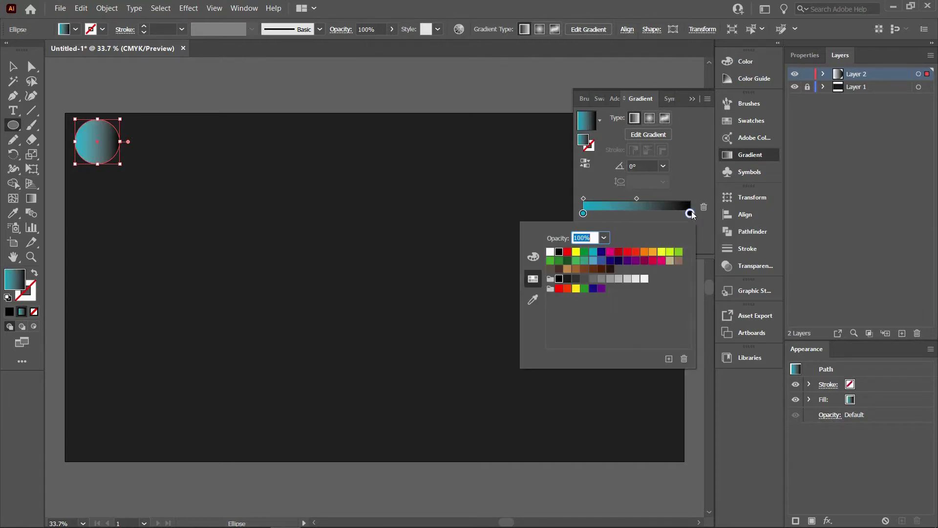
{"action": "left_click", "coordinate": [601, 251]}
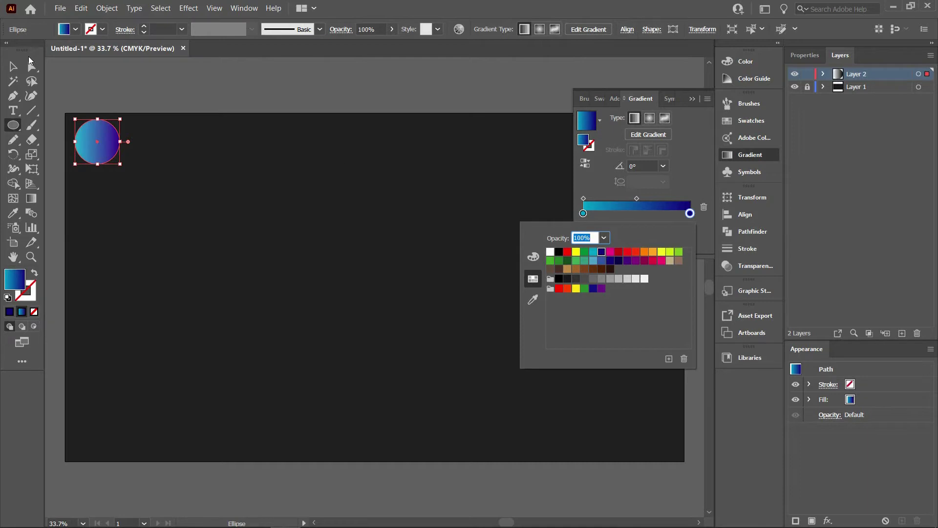
{"action": "key", "text": "Escape"}
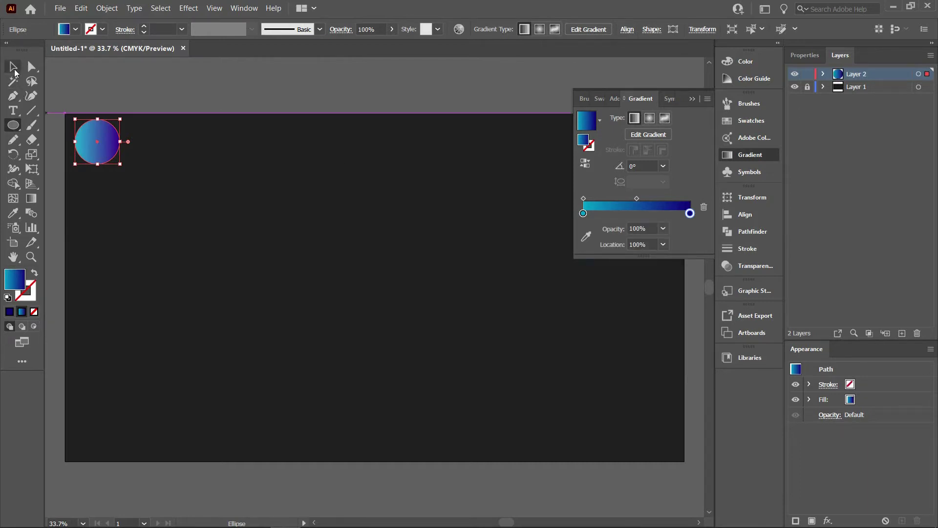
Alt-drag a copy of the circle about 274 pt to the right, level with the original
{"action": "left_click", "coordinate": [14, 70]}
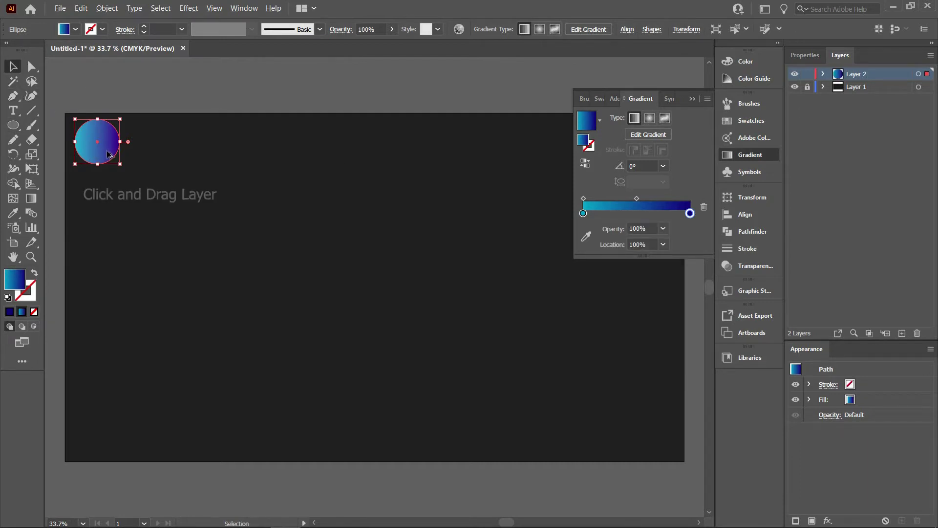
{"action": "left_click_drag", "start_coordinate": [109, 154], "coordinate": [197, 153]}
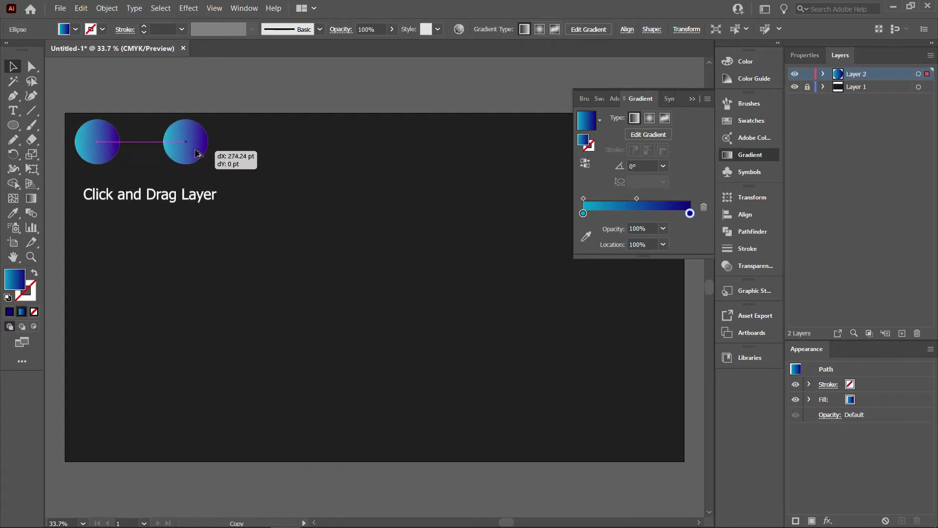
{"action": "left_click_drag", "start_coordinate": [197, 154], "coordinate": [211, 153]}
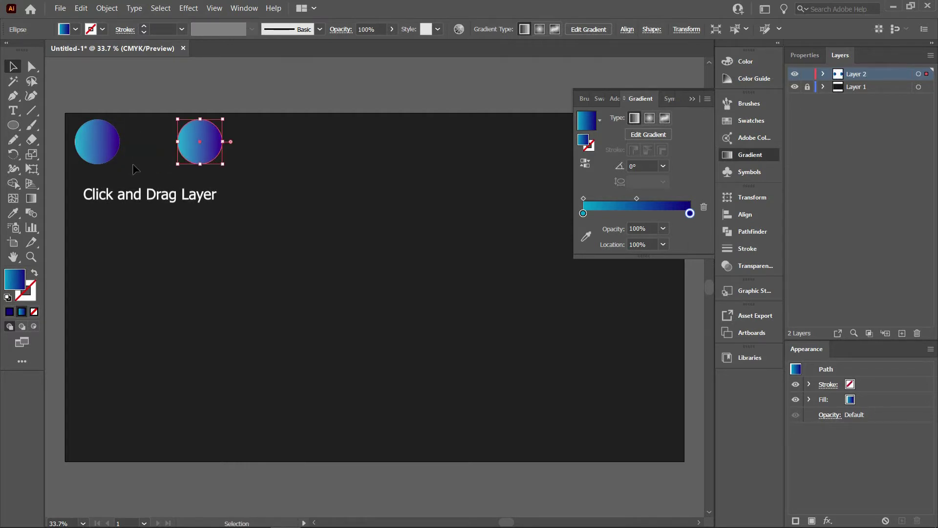
{"action": "left_click", "coordinate": [91, 134]}
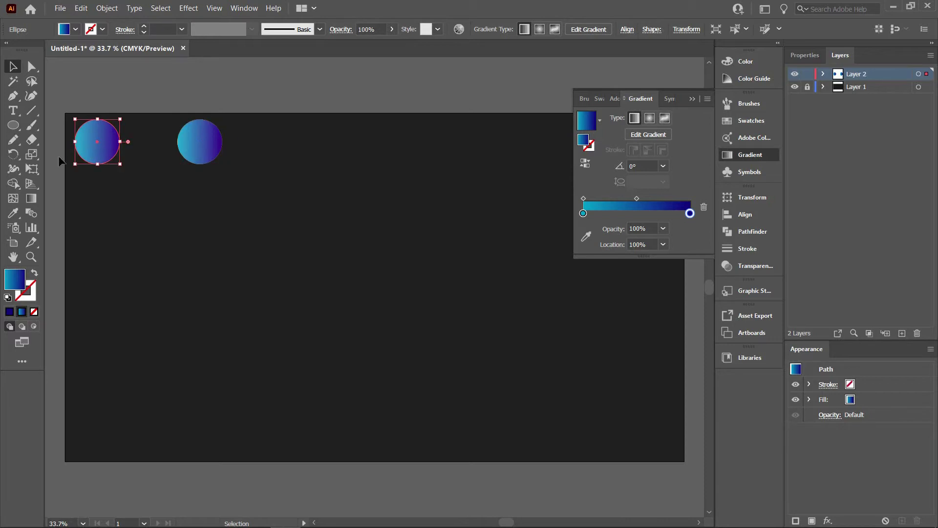
Set the Blend Options spacing to Specified Steps, 600
{"action": "double_click", "coordinate": [32, 209]}
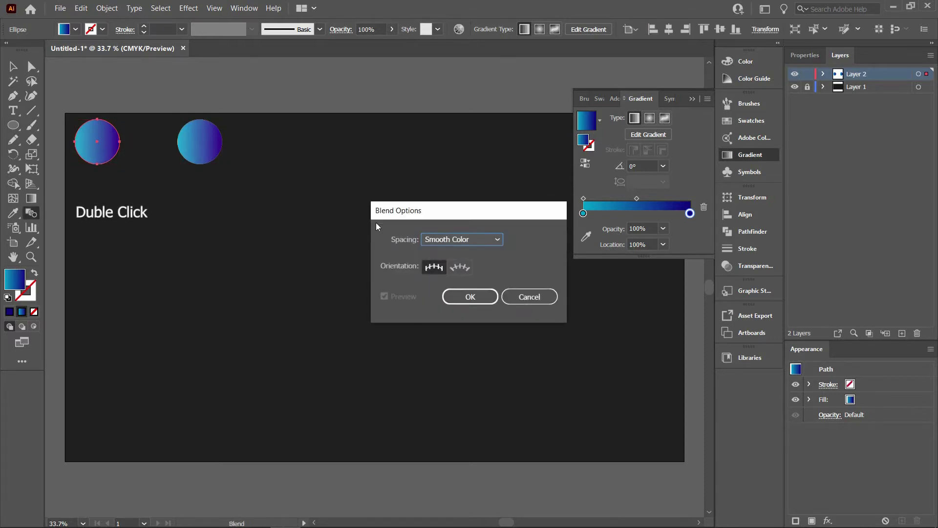
{"action": "left_click", "coordinate": [430, 239]}
{"action": "left_click", "coordinate": [447, 266]}
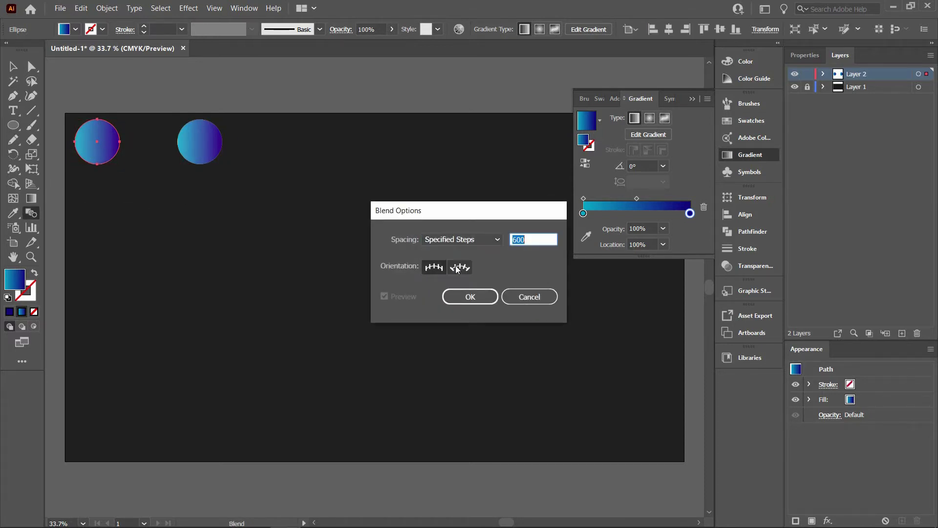
{"action": "left_click", "coordinate": [468, 301]}
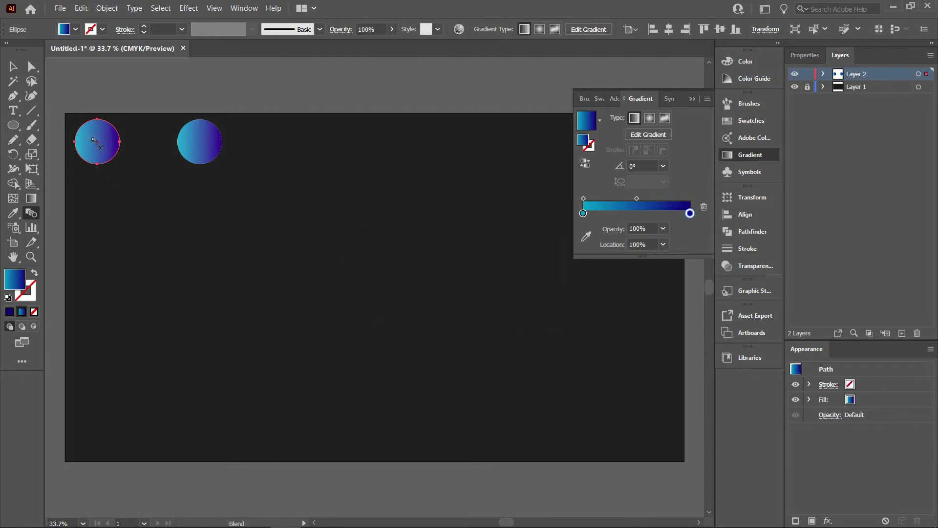
Try a blend between the two circles, then undo it
{"action": "left_click", "coordinate": [97, 143]}
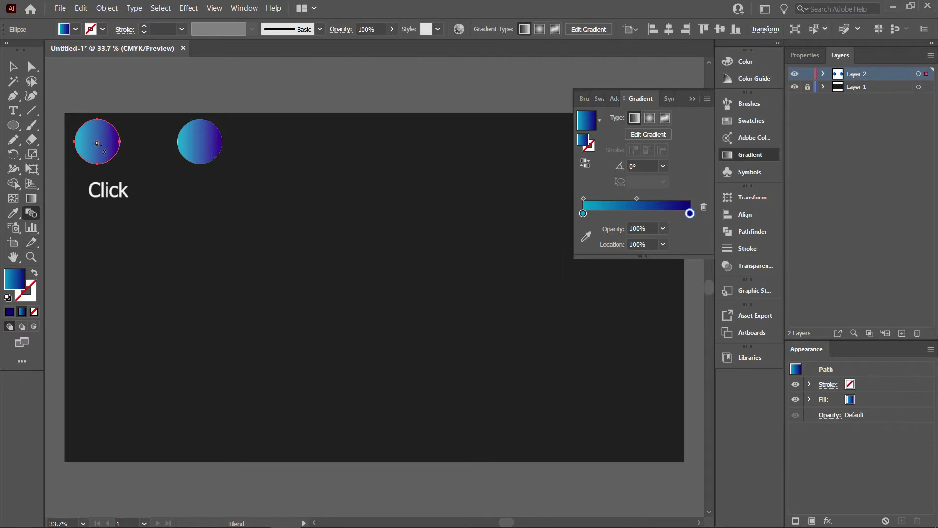
{"action": "left_click", "coordinate": [201, 143]}
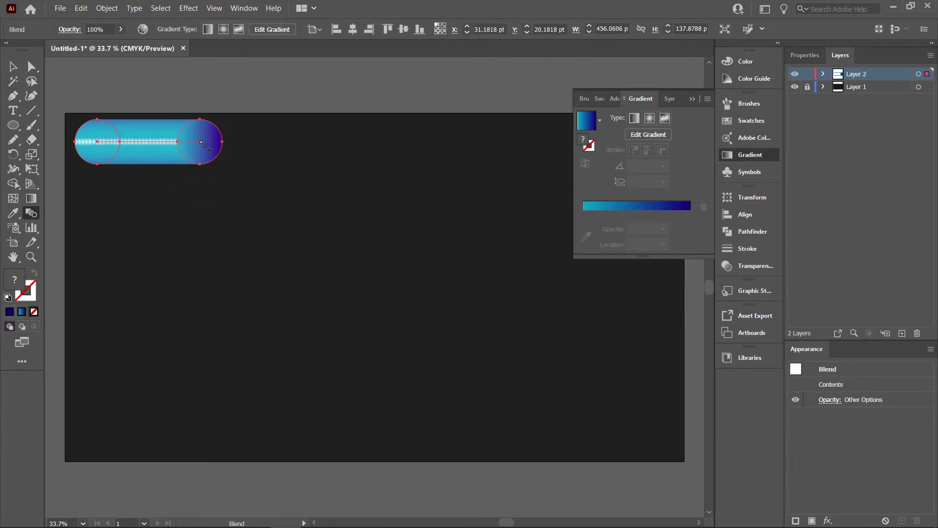
{"action": "key", "text": "ctrl+z"}
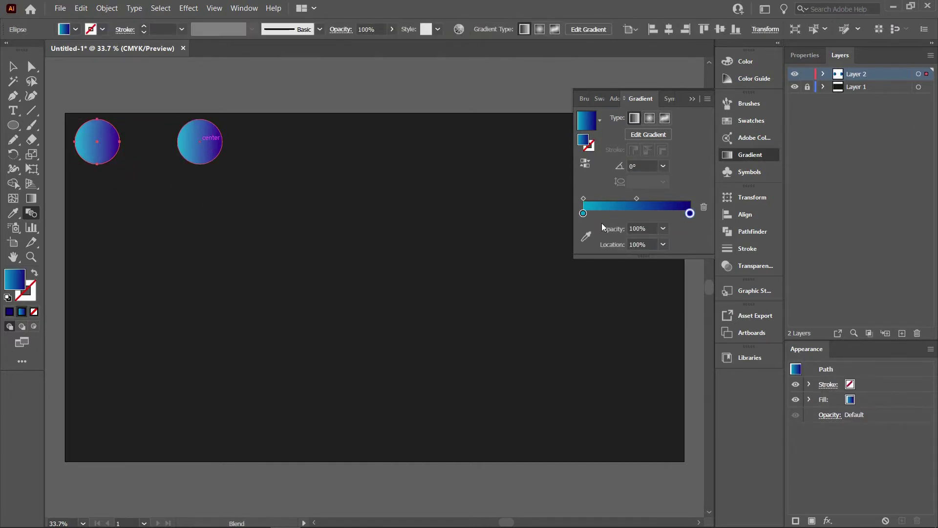
Add a cyan stop at the left end of the left circle's gradient
{"action": "left_click_drag", "start_coordinate": [583, 214], "coordinate": [589, 214]}
{"action": "left_click", "coordinate": [582, 214]}
{"action": "double_click", "coordinate": [583, 214]}
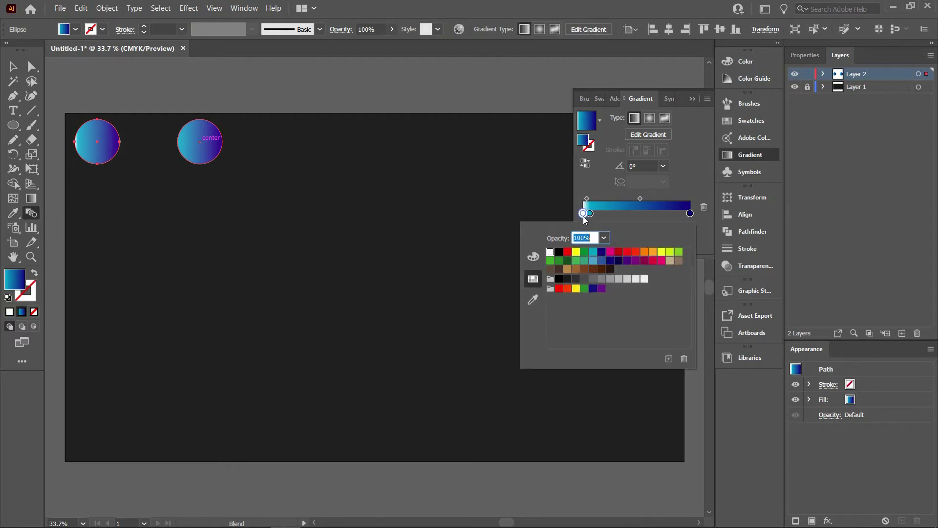
{"action": "left_click", "coordinate": [593, 252]}
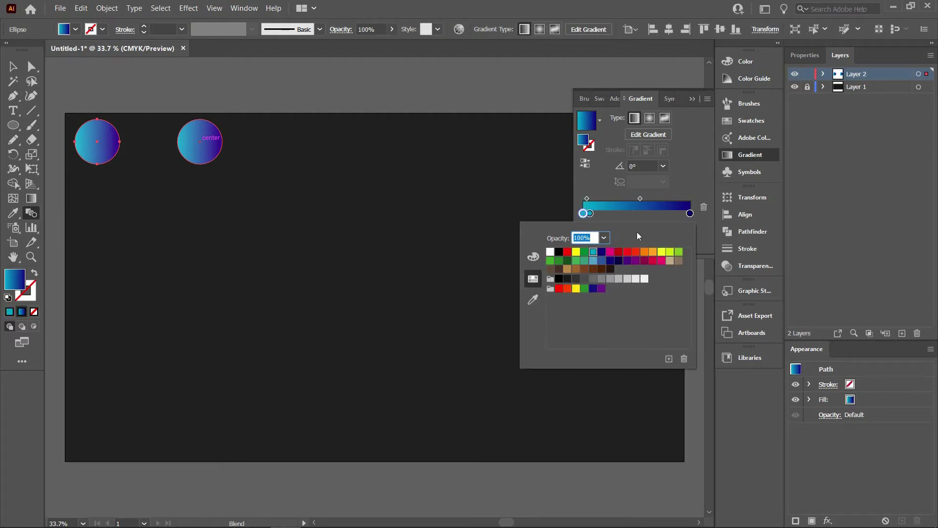
{"action": "left_click", "coordinate": [691, 99]}
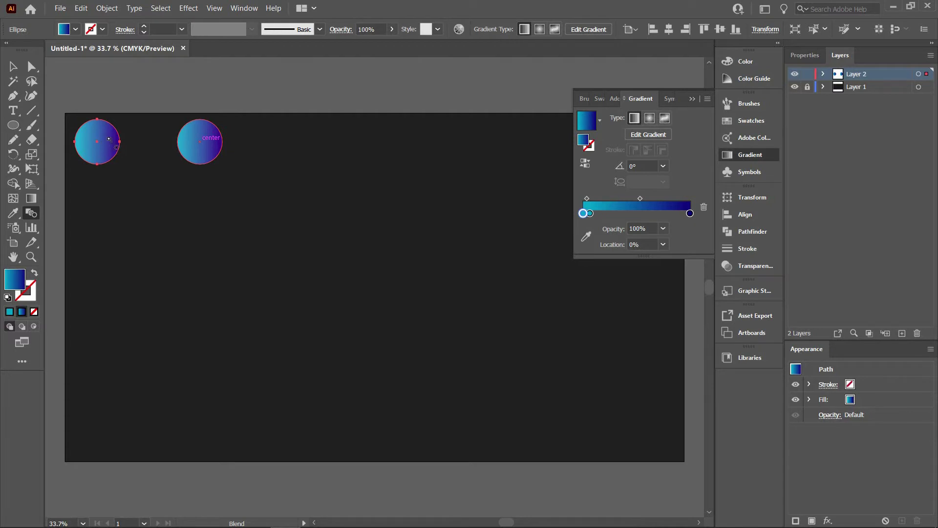
On the right circle, move the starting gradient stop to about 5% and make it cyan
{"action": "key", "text": "v"}
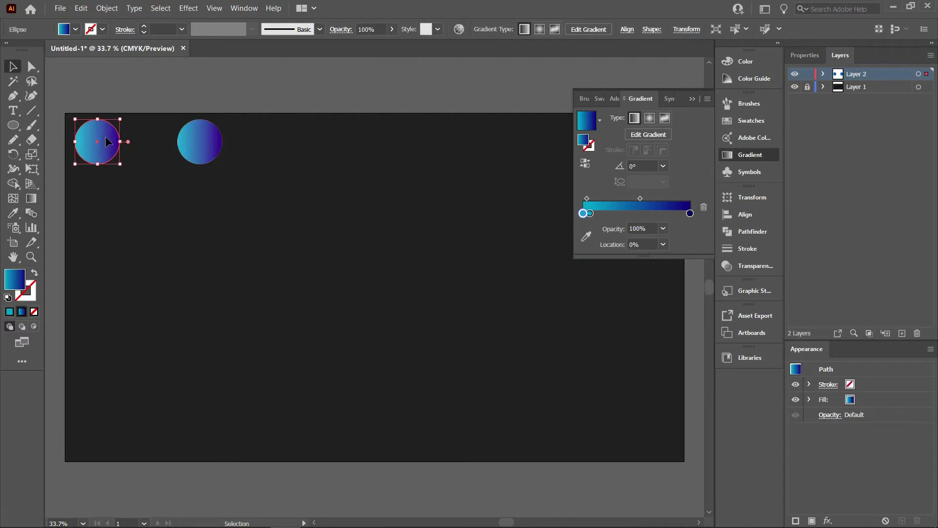
{"action": "left_click", "coordinate": [207, 140]}
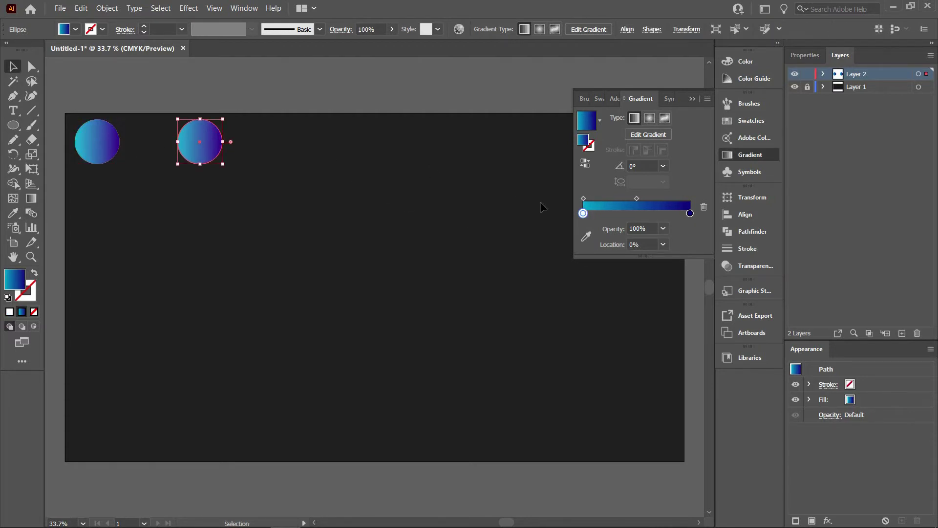
{"action": "left_click_drag", "start_coordinate": [582, 214], "coordinate": [588, 214]}
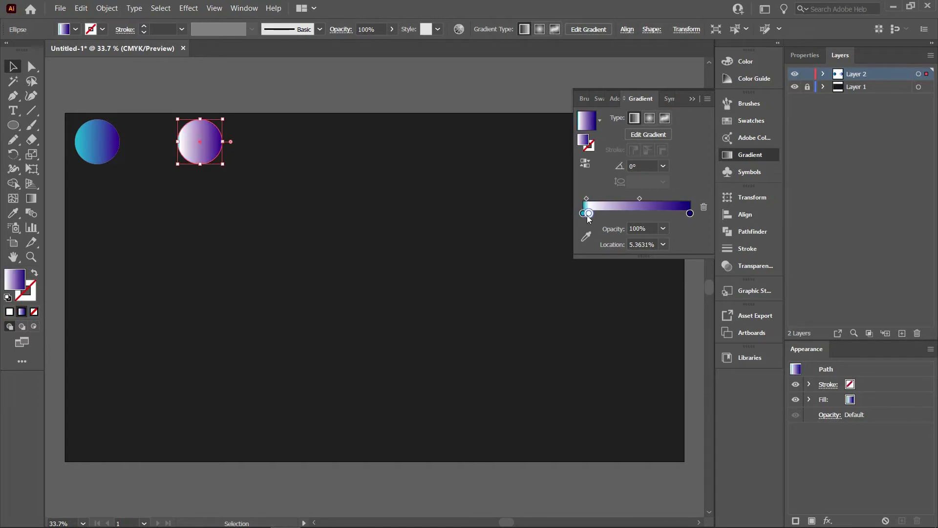
{"action": "double_click", "coordinate": [588, 213]}
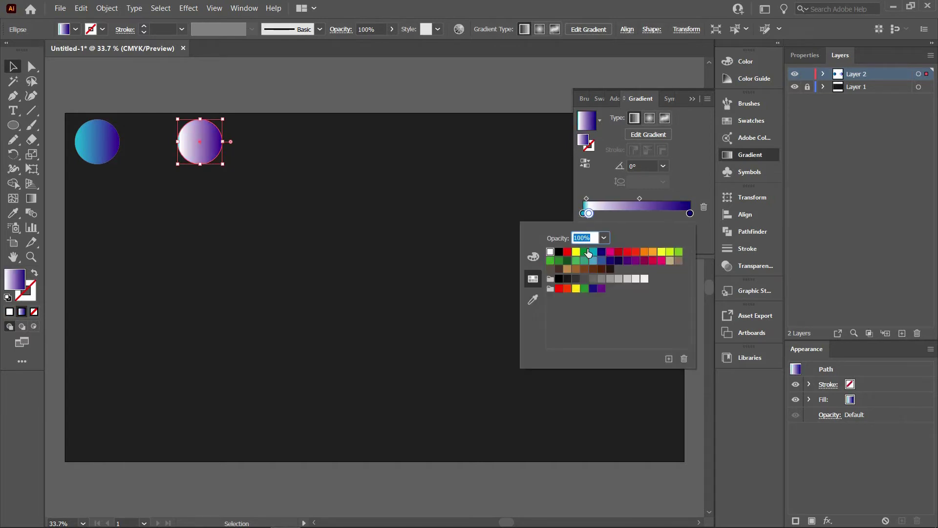
{"action": "left_click", "coordinate": [599, 259]}
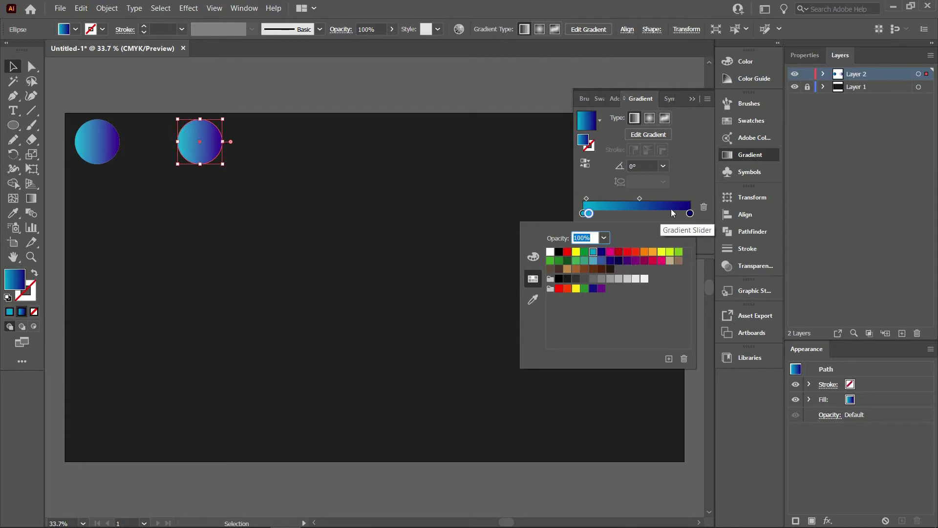
{"action": "left_click", "coordinate": [694, 99]}
Start a blend from the left circle with the Blend tool
{"action": "left_click", "coordinate": [104, 143]}
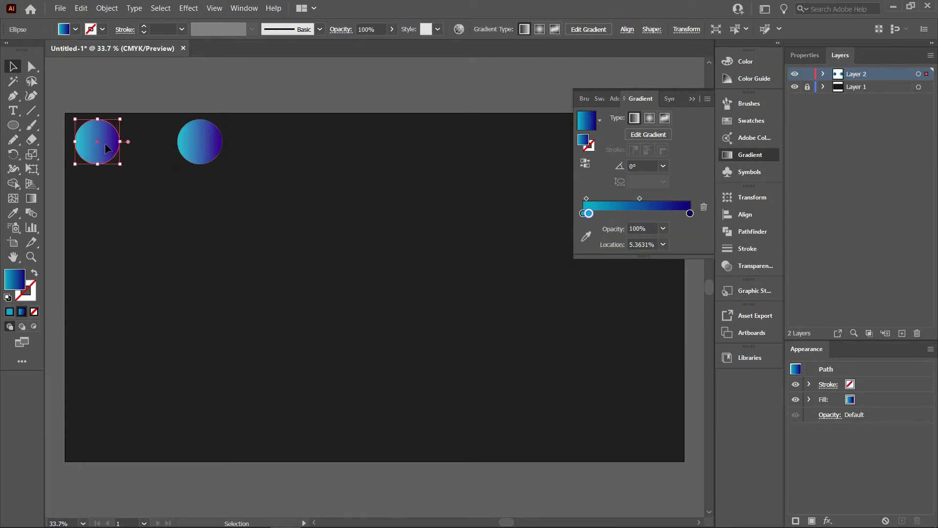
{"action": "left_click", "coordinate": [31, 213]}
{"action": "left_click", "coordinate": [99, 152]}
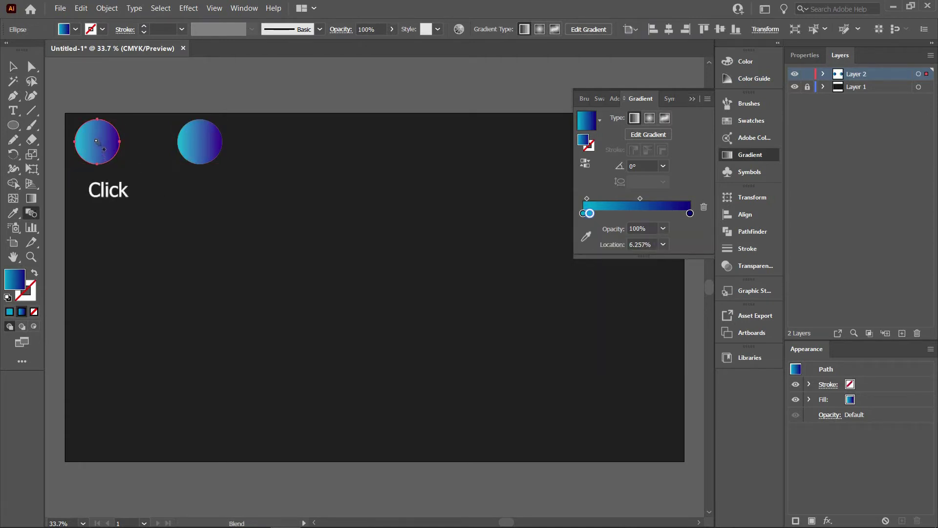
Blend the left circle into the right one and group the resulting capsule
{"action": "left_click", "coordinate": [204, 143]}
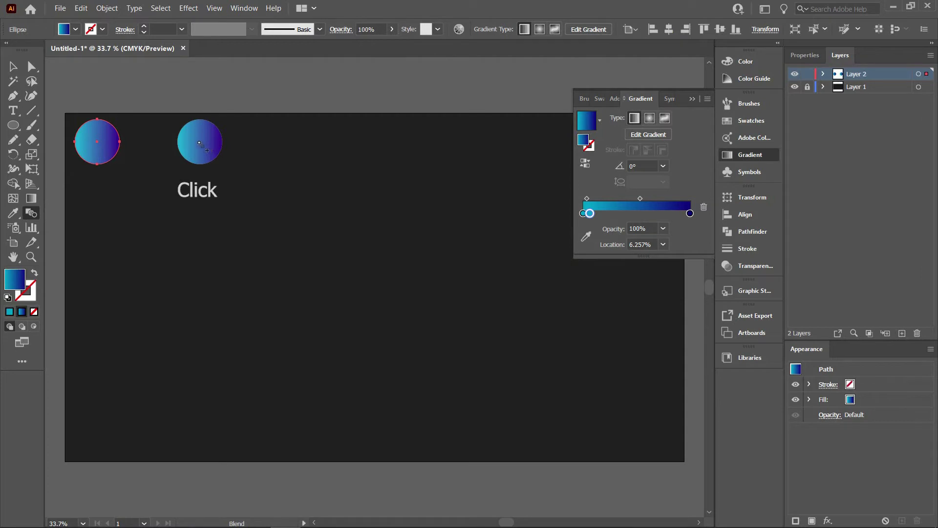
{"action": "left_click", "coordinate": [206, 143]}
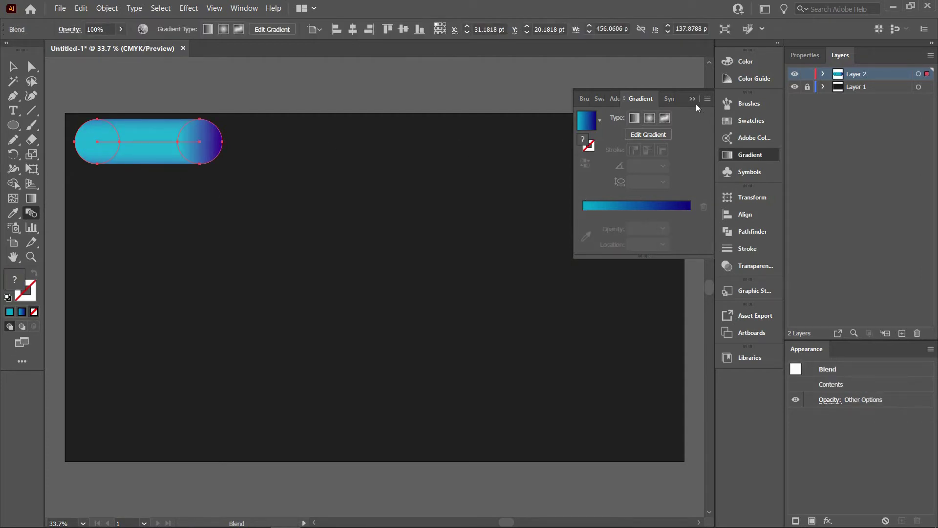
{"action": "left_click", "coordinate": [691, 98]}
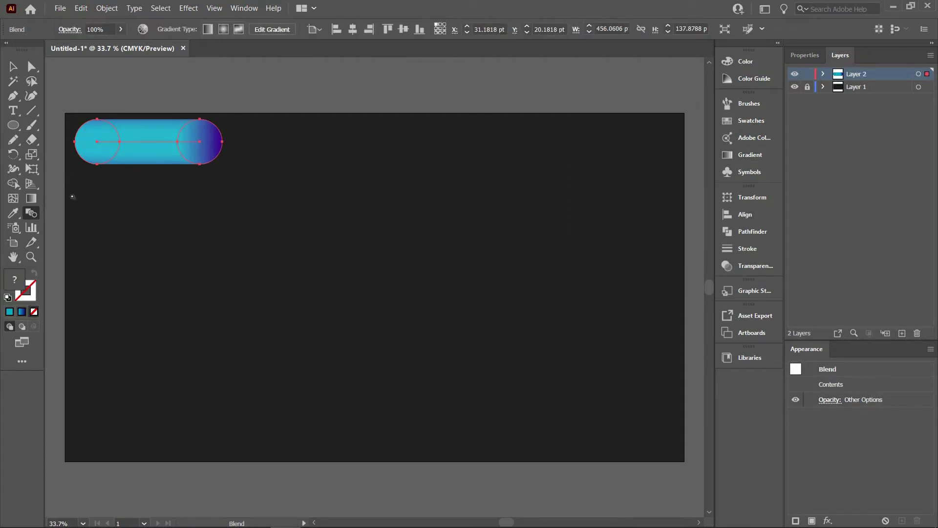
{"action": "left_click", "coordinate": [13, 73]}
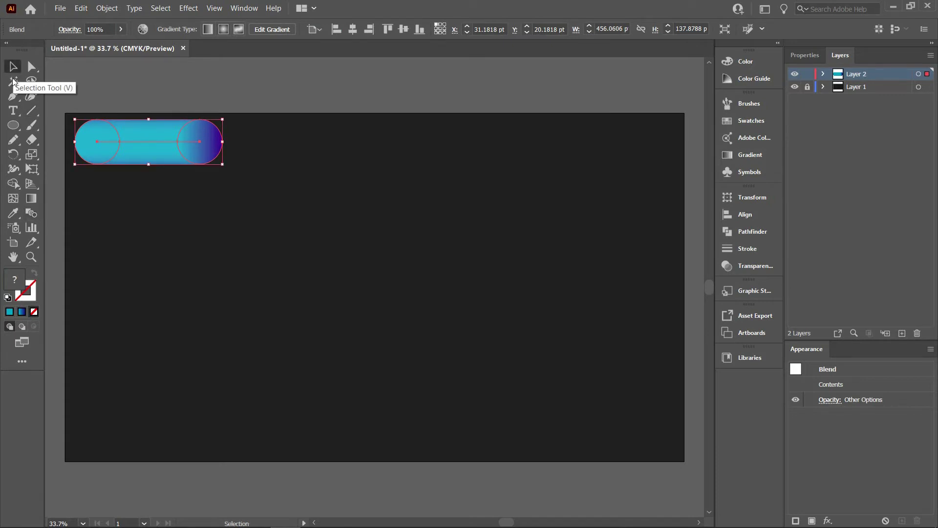
{"action": "key", "text": "ctrl+g"}
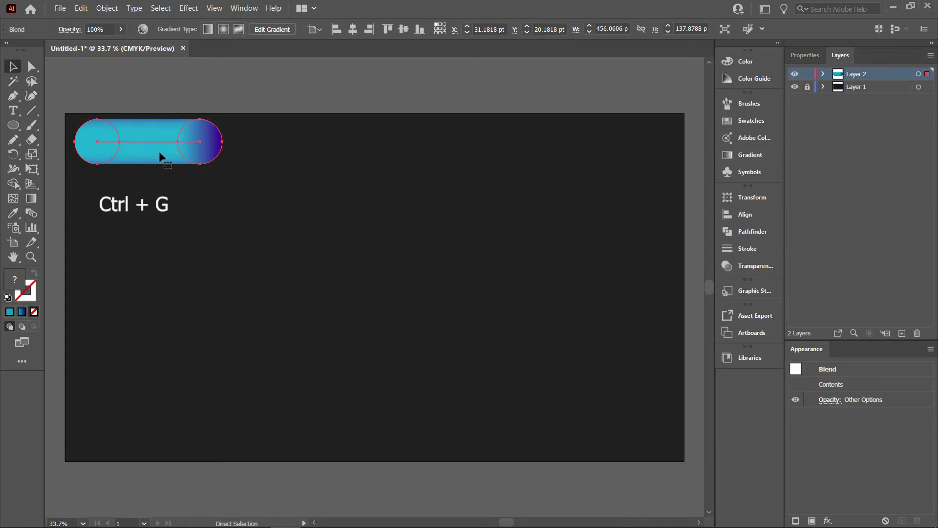
{"action": "double_click", "coordinate": [147, 143]}
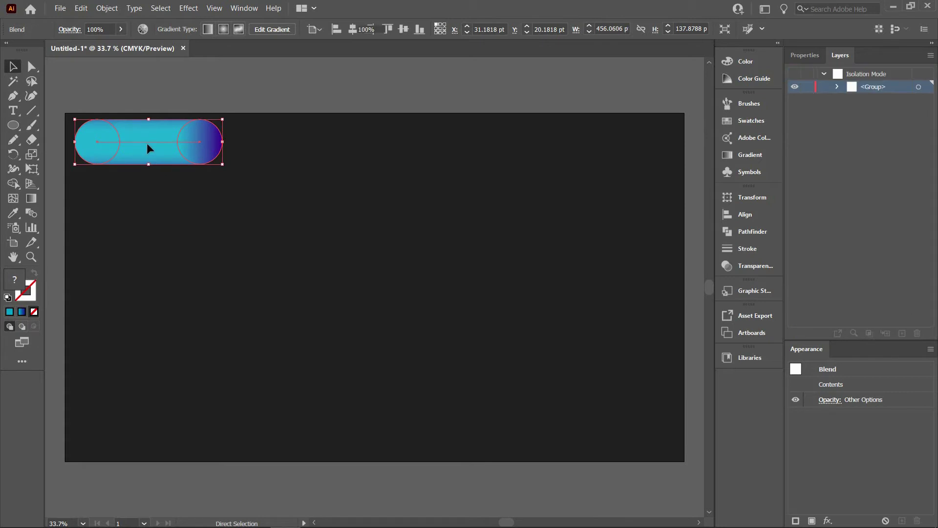
{"action": "key", "text": "Escape"}
Set the Pencil tool's Fidelity to the Smooth extreme
{"action": "key", "text": "n"}
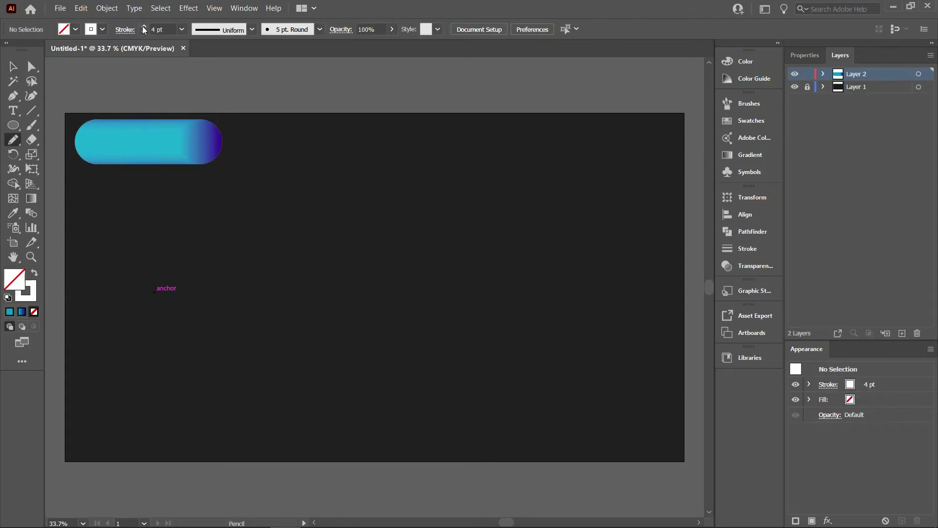
{"action": "double_click", "coordinate": [13, 139]}
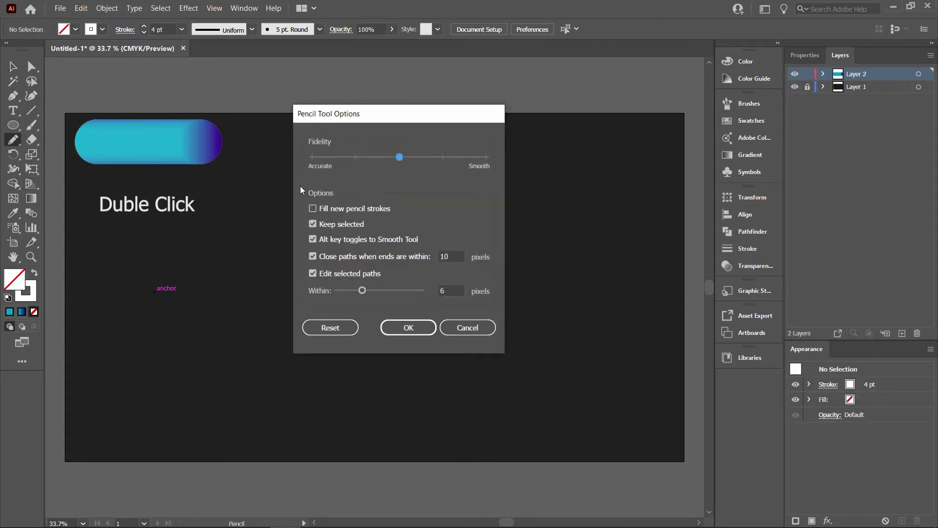
{"action": "left_click_drag", "start_coordinate": [399, 156], "coordinate": [515, 158]}
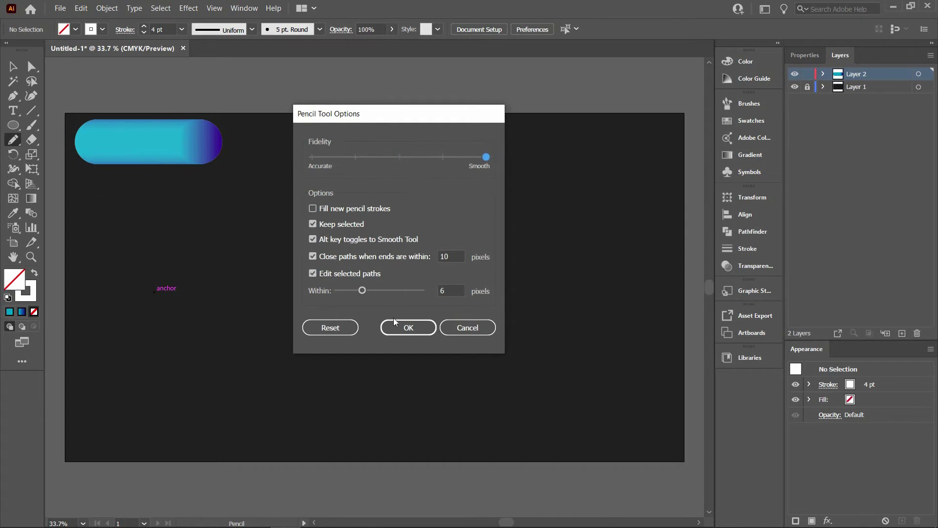
{"action": "left_click", "coordinate": [423, 325]}
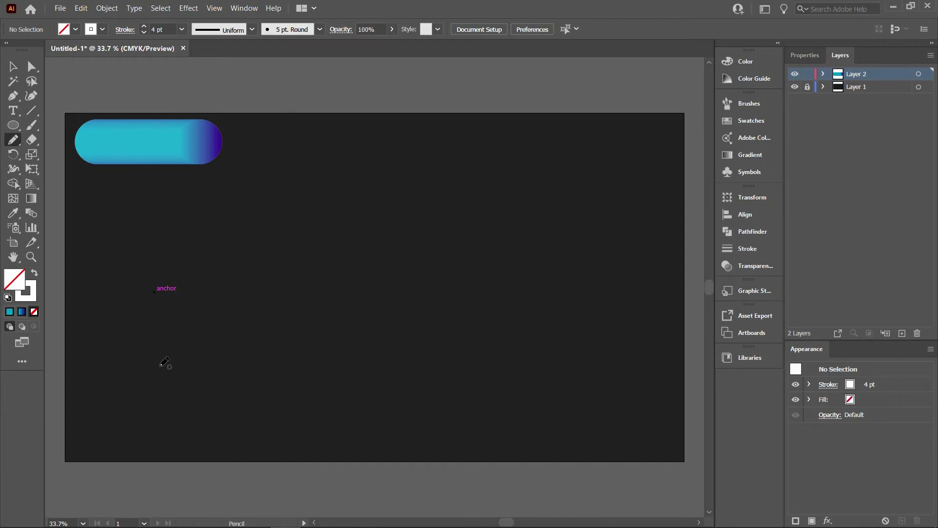
Pencil-draw the cursive word 'music' as one continuous stroke below the capsule
{"action": "mouse_move", "coordinate": [160, 366]}
{"action": "left_mouse_down"}
{"action": "mouse_move", "coordinate": [226, 349]}
{"action": "mouse_move", "coordinate": [268, 275]}
{"action": "mouse_move", "coordinate": [323, 305]}
{"action": "left_mouse_up"}
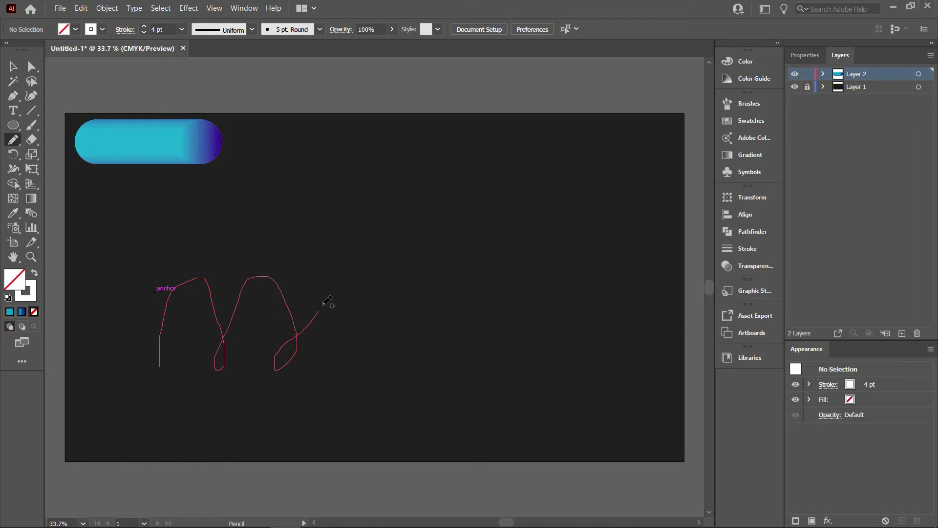
{"action": "mouse_move", "coordinate": [322, 305]}
{"action": "left_mouse_down"}
{"action": "mouse_move", "coordinate": [320, 314]}
{"action": "mouse_move", "coordinate": [374, 294]}
{"action": "mouse_move", "coordinate": [373, 342]}
{"action": "mouse_move", "coordinate": [387, 351]}
{"action": "mouse_move", "coordinate": [413, 329]}
{"action": "mouse_move", "coordinate": [432, 283]}
{"action": "mouse_move", "coordinate": [459, 269]}
{"action": "mouse_move", "coordinate": [442, 269]}
{"action": "mouse_move", "coordinate": [415, 336]}
{"action": "mouse_move", "coordinate": [456, 360]}
{"action": "mouse_move", "coordinate": [476, 394]}
{"action": "mouse_move", "coordinate": [460, 366]}
{"action": "mouse_move", "coordinate": [499, 312]}
{"action": "mouse_move", "coordinate": [503, 257]}
{"action": "mouse_move", "coordinate": [502, 339]}
{"action": "mouse_move", "coordinate": [514, 360]}
{"action": "mouse_move", "coordinate": [542, 283]}
{"action": "mouse_move", "coordinate": [568, 266]}
{"action": "mouse_move", "coordinate": [539, 298]}
{"action": "mouse_move", "coordinate": [530, 343]}
{"action": "mouse_move", "coordinate": [555, 367]}
{"action": "mouse_move", "coordinate": [580, 370]}
{"action": "mouse_move", "coordinate": [594, 356]}
{"action": "left_mouse_up"}
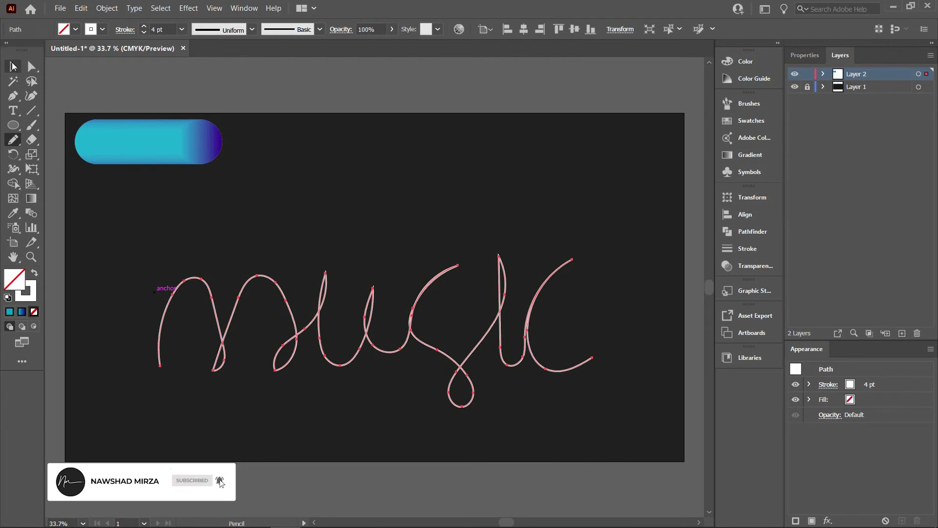
{"action": "left_click", "coordinate": [13, 66]}
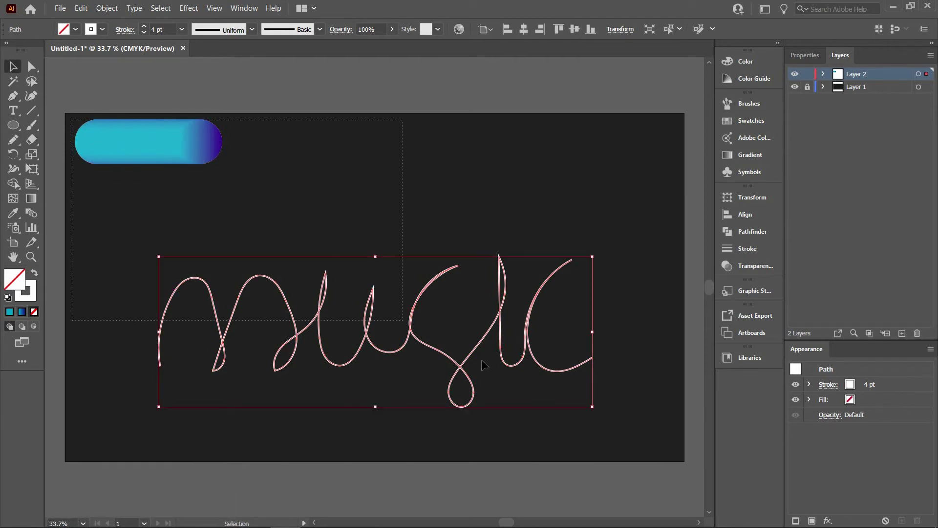
Select all and use Object > Blend > Replace Spine to wrap the capsule along 'music'
{"action": "key", "text": "ctrl+a"}
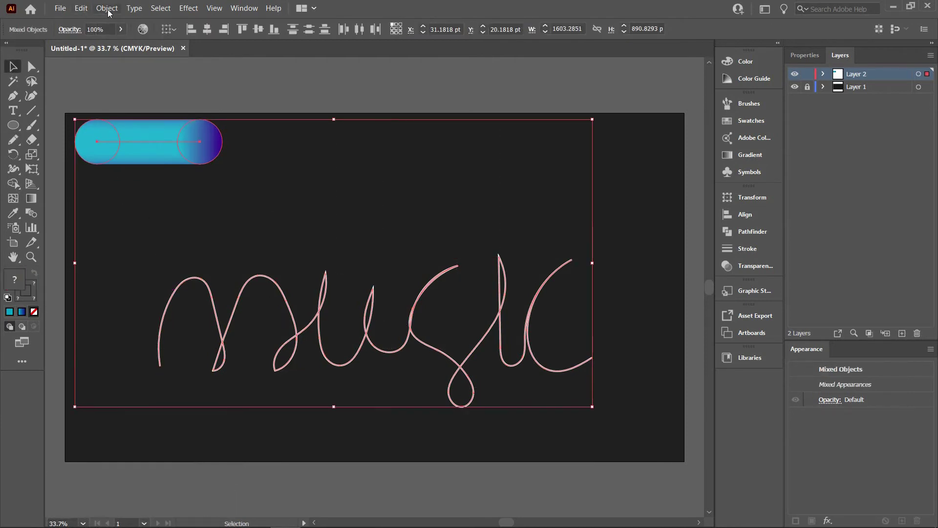
{"action": "left_click", "coordinate": [107, 8]}
{"action": "mouse_move", "coordinate": [119, 308]}
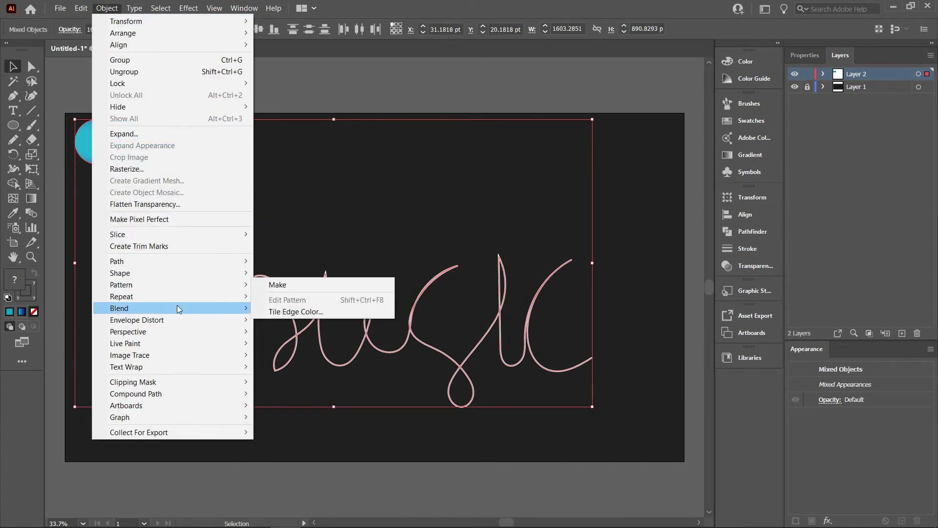
{"action": "left_click", "coordinate": [332, 364]}
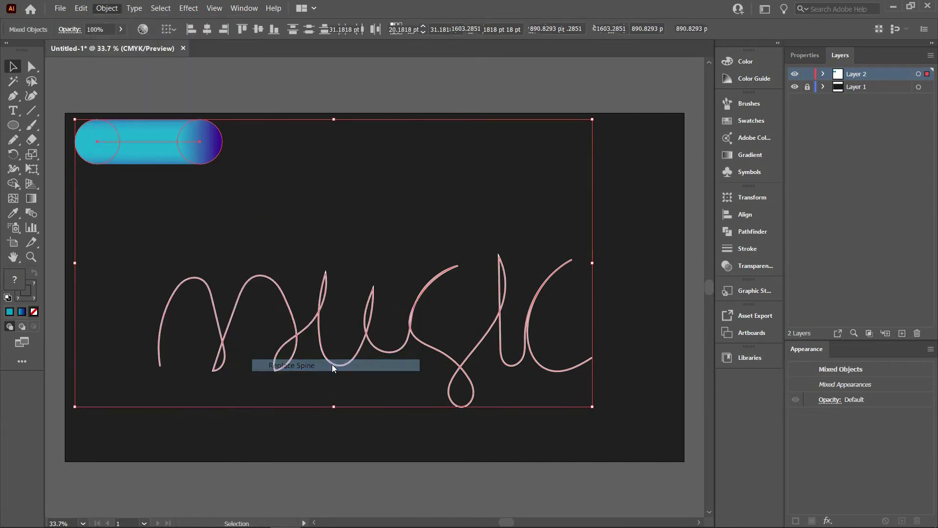
Move the music tube lower and draw a new small circle at the top left
{"action": "left_click", "coordinate": [322, 407]}
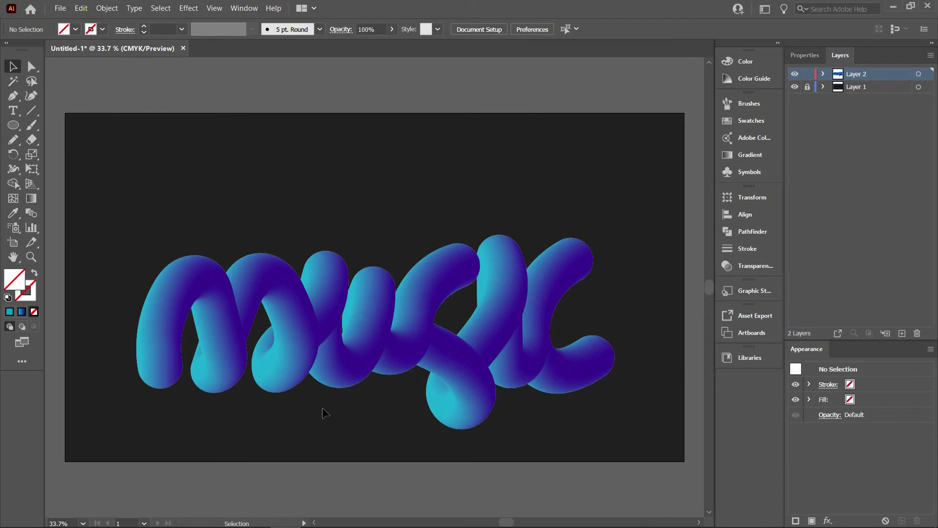
{"action": "left_click", "coordinate": [420, 358]}
{"action": "left_click_drag", "start_coordinate": [438, 356], "coordinate": [442, 380]}
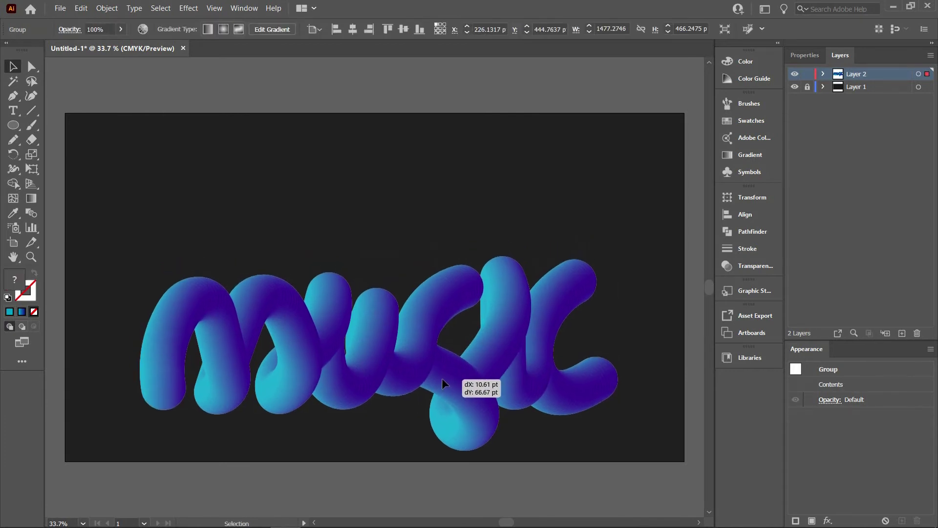
{"action": "left_click", "coordinate": [15, 126]}
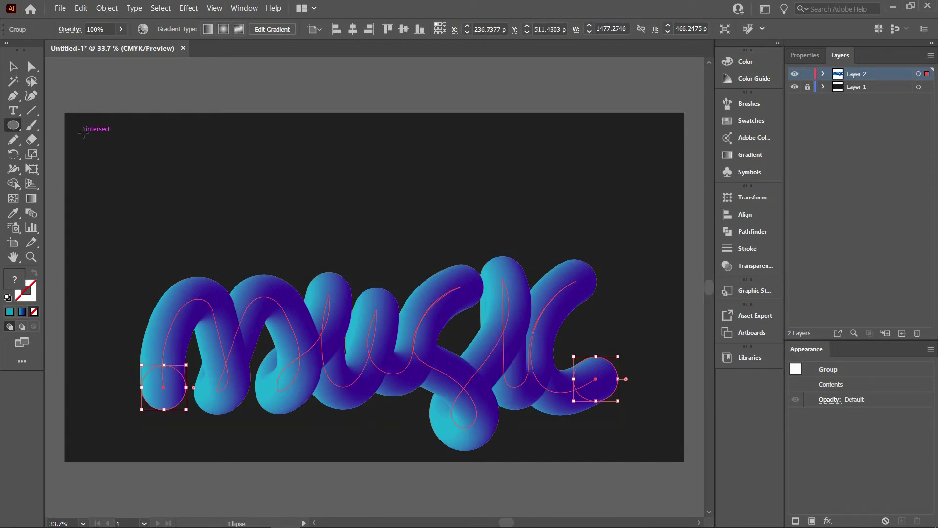
{"action": "mouse_move", "coordinate": [83, 131]}
{"action": "left_mouse_down"}
{"action": "mouse_move", "coordinate": [101, 150]}
{"action": "mouse_move", "coordinate": [96, 143]}
{"action": "left_mouse_up"}
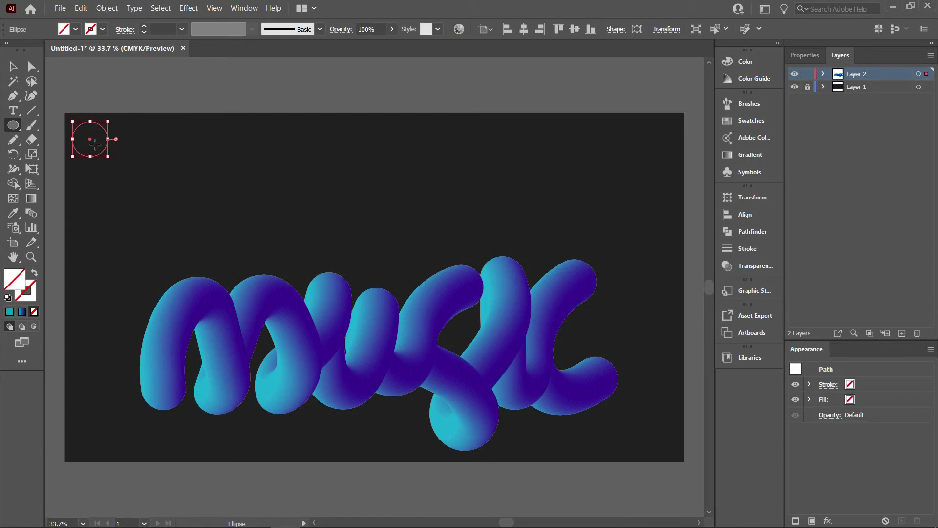
Fill the new circle with the White, Black gradient and show its gradient settings
{"action": "left_click", "coordinate": [68, 30]}
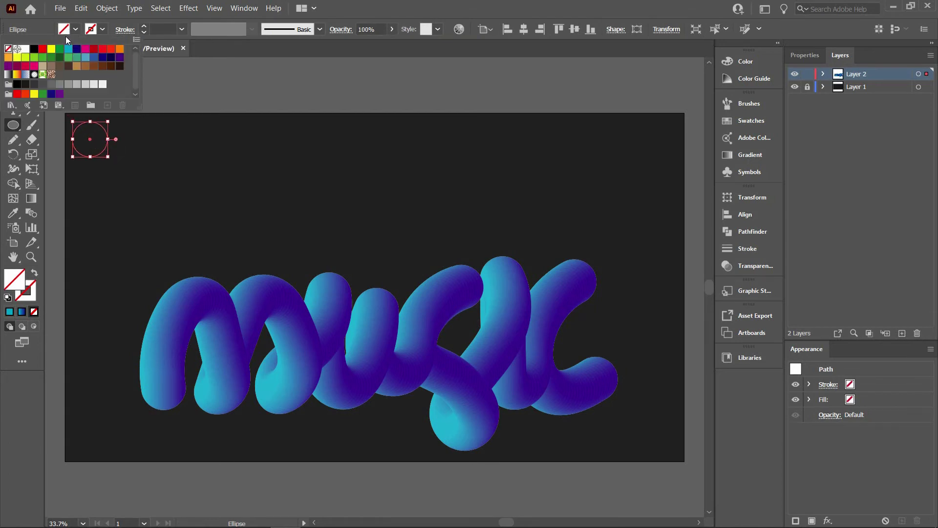
{"action": "left_click", "coordinate": [9, 76]}
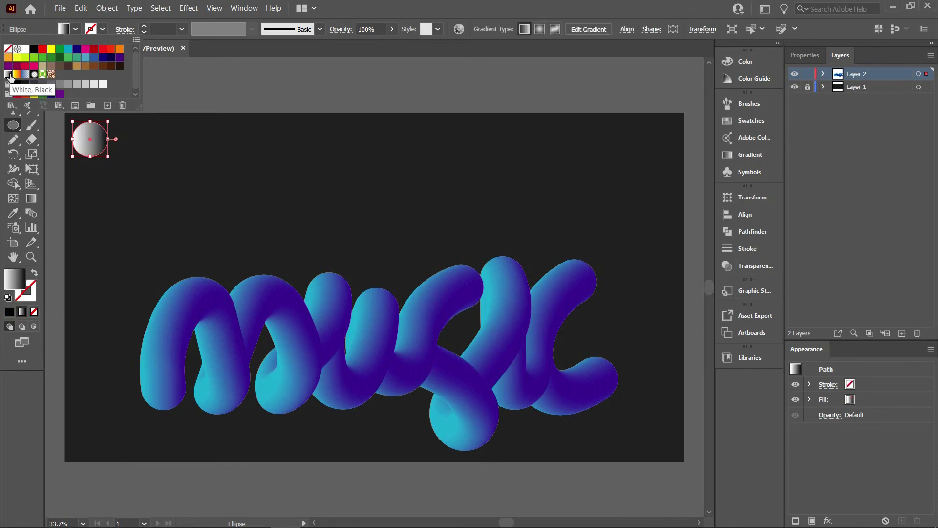
{"action": "left_click", "coordinate": [748, 155]}
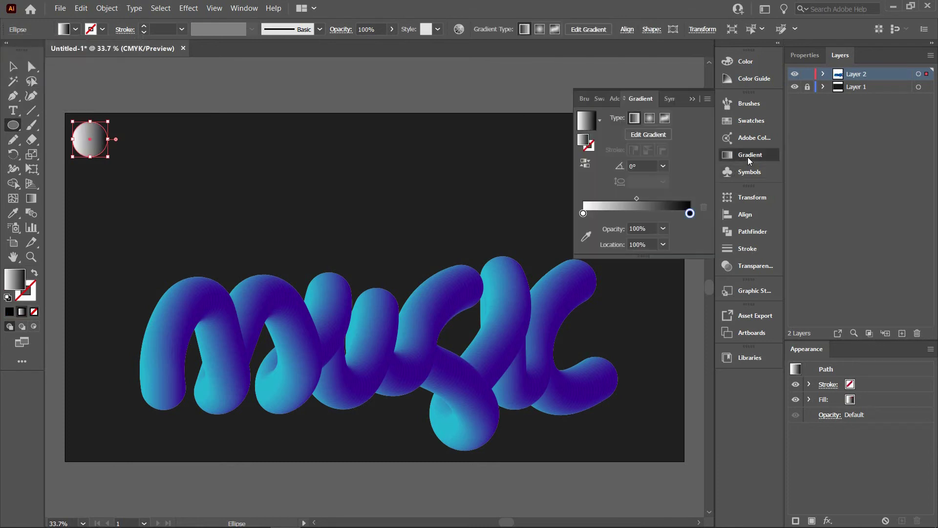
{"action": "left_click", "coordinate": [748, 155]}
Set the gradient's end stop to crimson red
{"action": "double_click", "coordinate": [583, 213]}
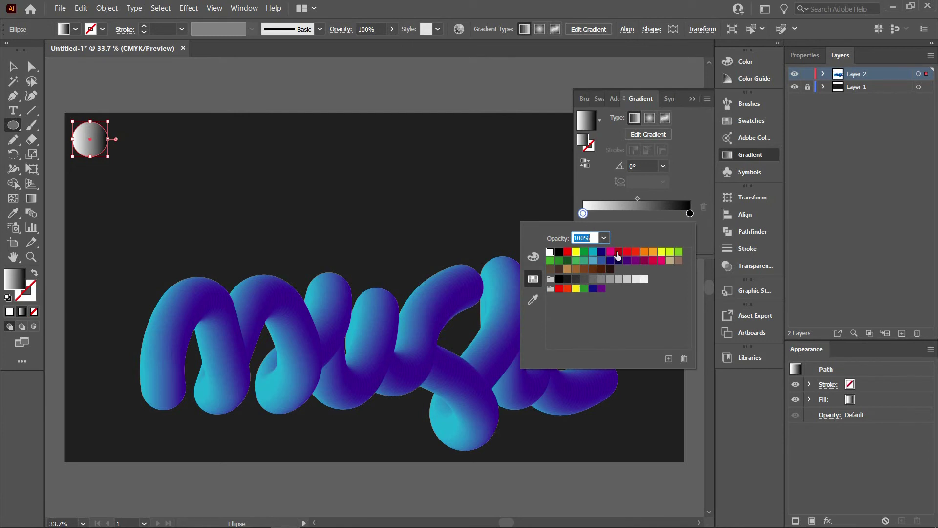
{"action": "left_click", "coordinate": [611, 252]}
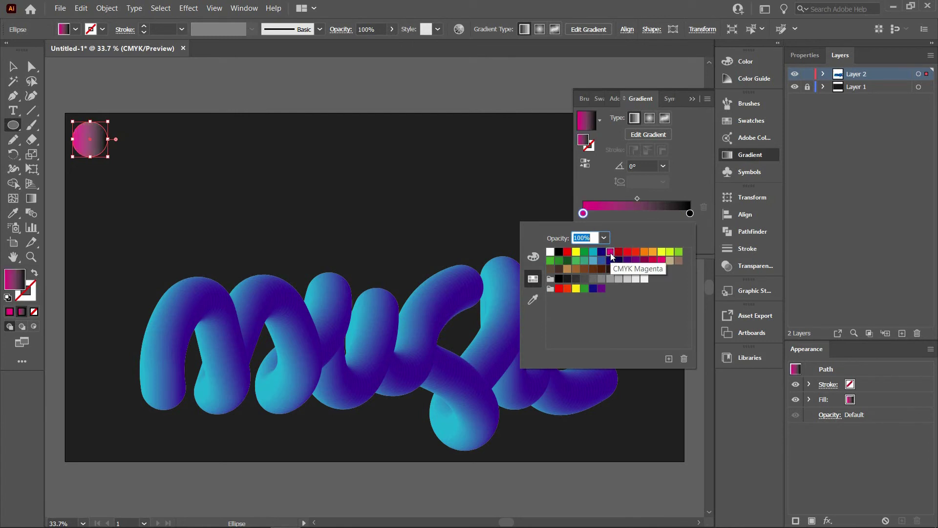
{"action": "double_click", "coordinate": [690, 213]}
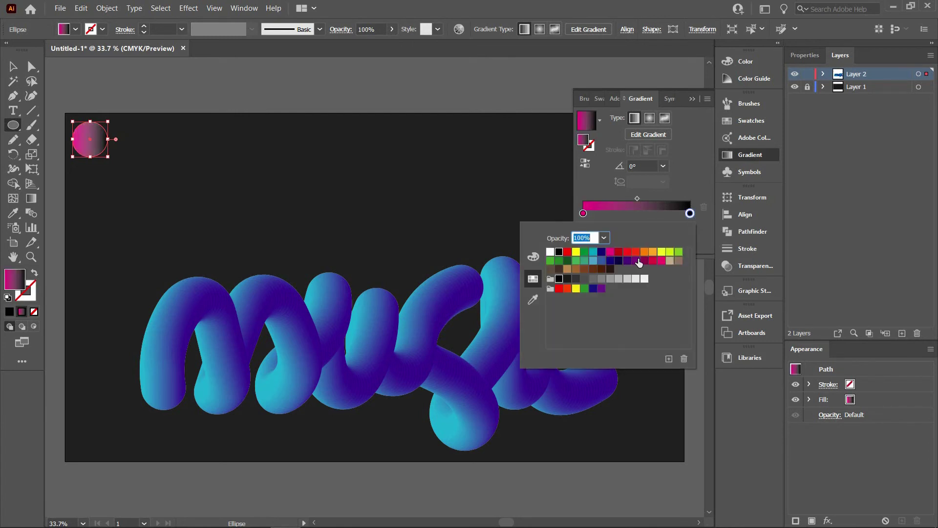
{"action": "left_click", "coordinate": [644, 261]}
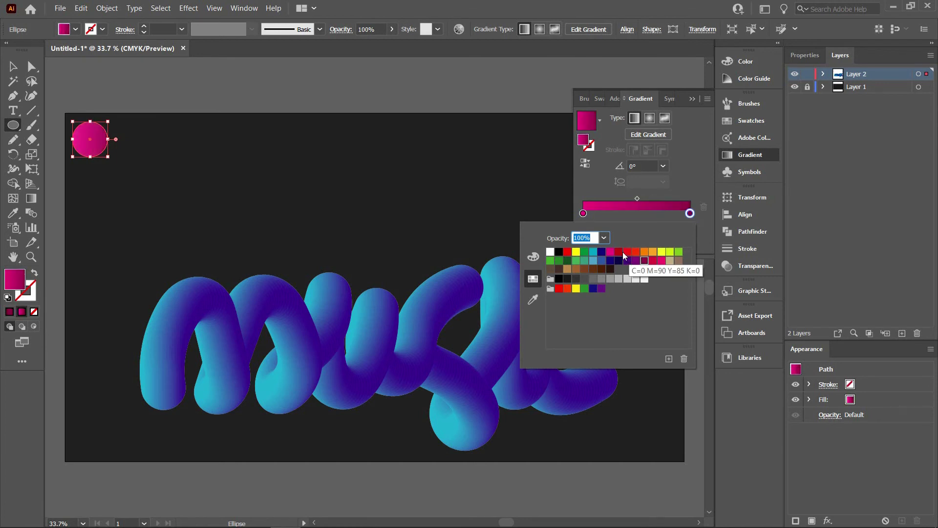
{"action": "left_click", "coordinate": [618, 252]}
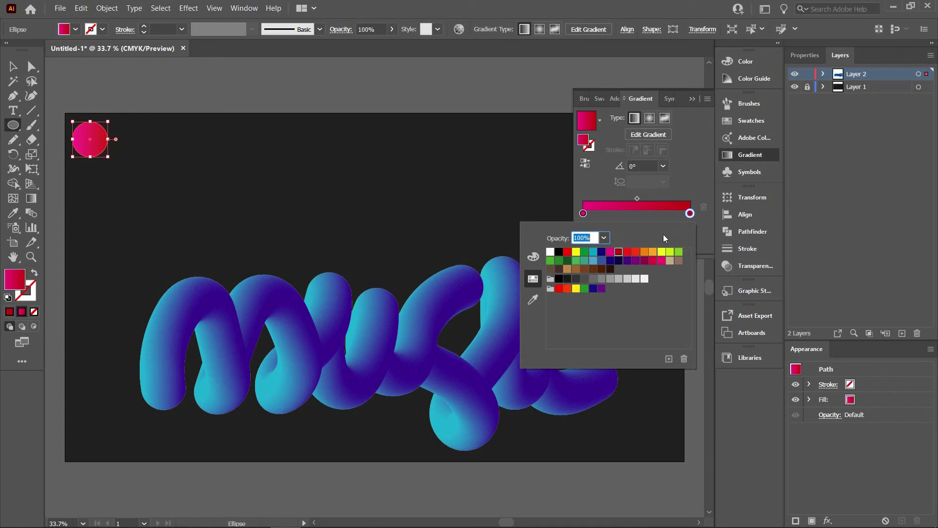
Set the gradient's starting stop to orange
{"action": "left_click", "coordinate": [584, 213]}
{"action": "double_click", "coordinate": [583, 213]}
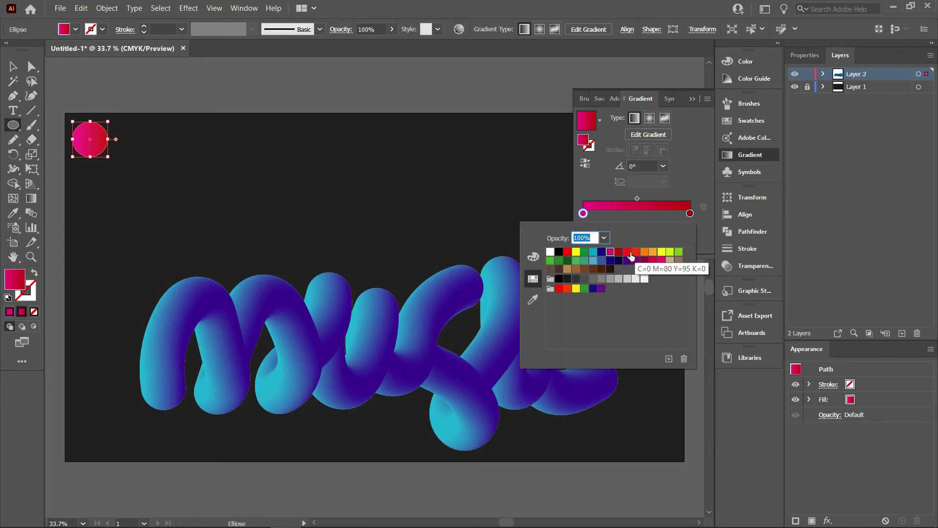
{"action": "left_click", "coordinate": [628, 252]}
{"action": "left_click", "coordinate": [643, 253]}
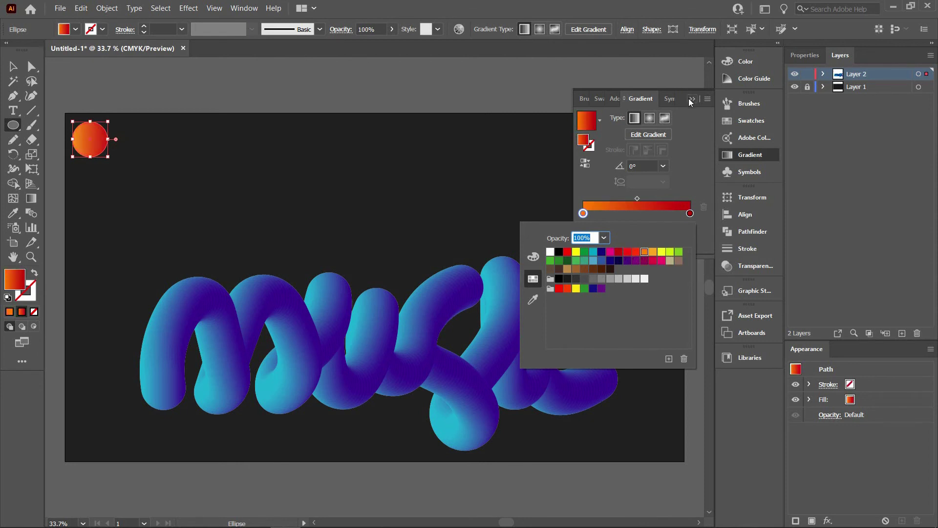
{"action": "key", "text": "Escape"}
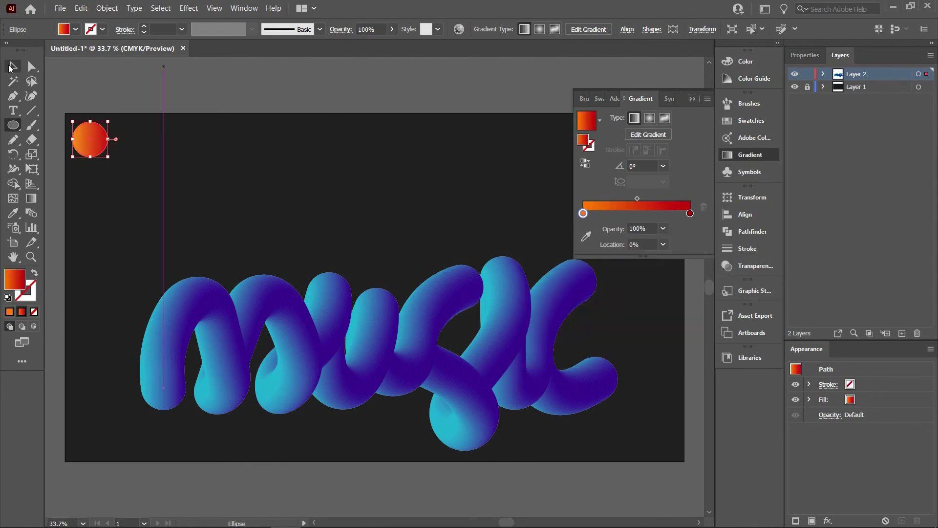
Duplicate the orange circle to the right and blend both into an orange-red pill
{"action": "left_click", "coordinate": [13, 66]}
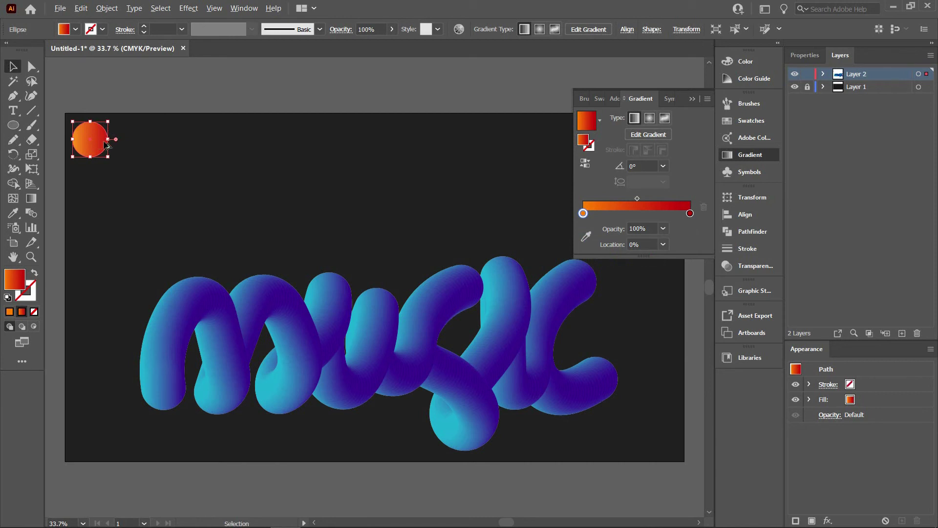
{"action": "left_click_drag", "start_coordinate": [107, 144], "coordinate": [166, 144]}
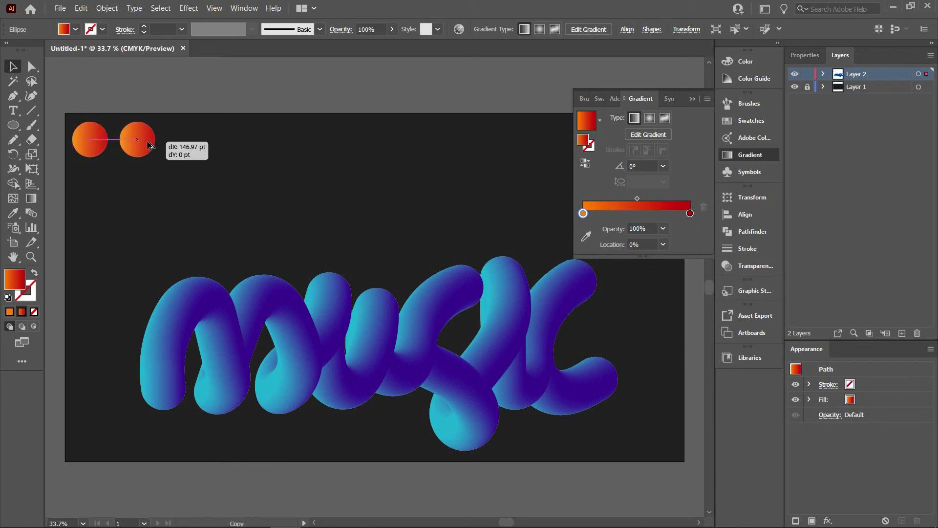
{"action": "left_click", "coordinate": [82, 153]}
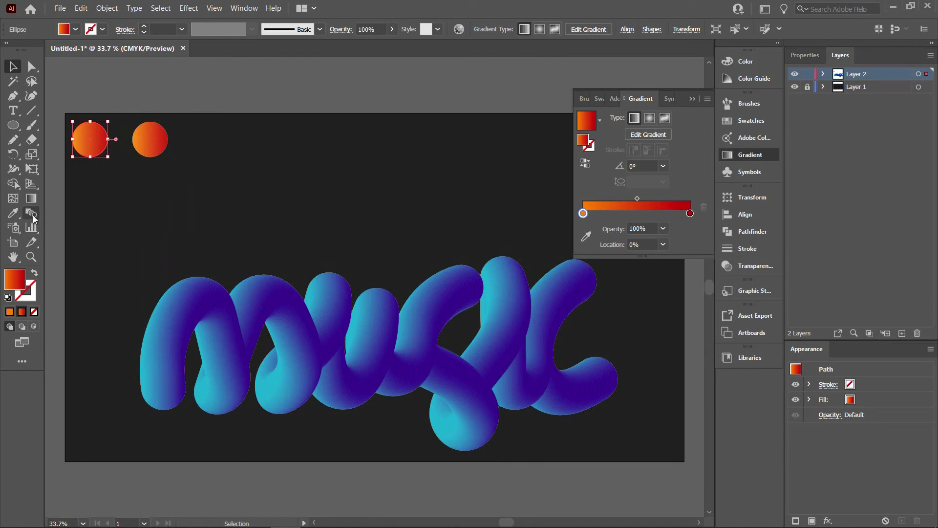
{"action": "left_click", "coordinate": [32, 214]}
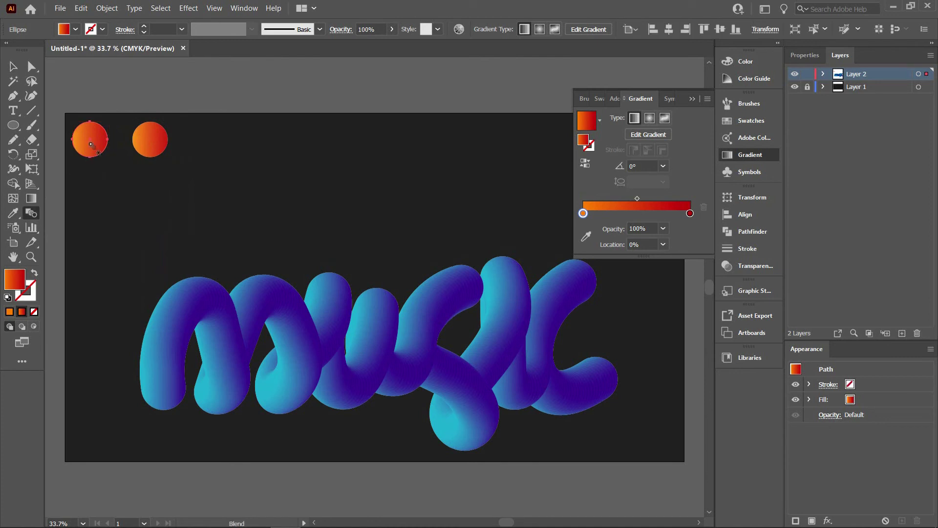
{"action": "left_click", "coordinate": [150, 142]}
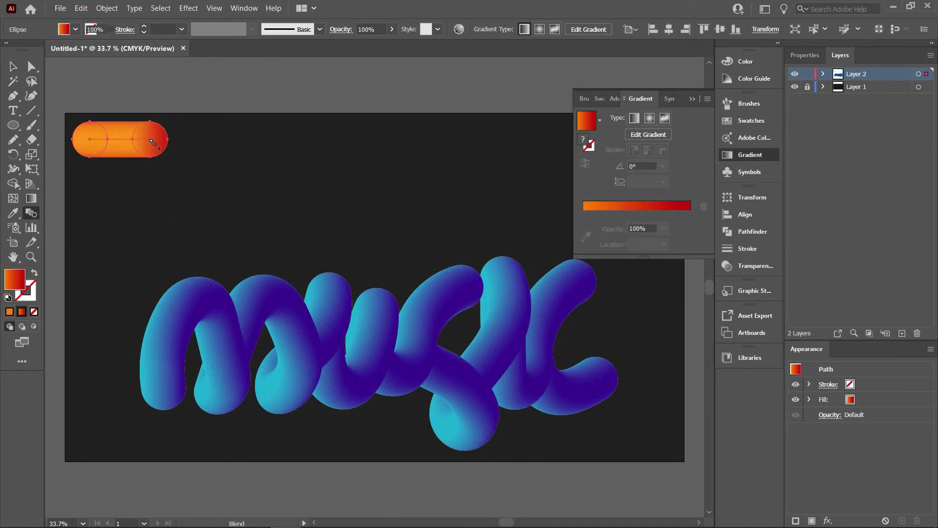
{"action": "left_click", "coordinate": [13, 140]}
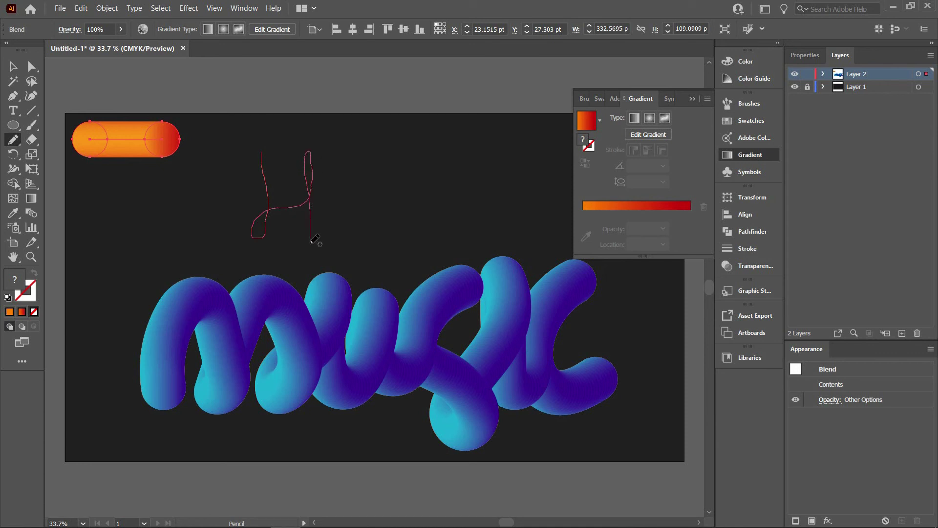
Draw a freehand H-shaped letter above the music tube and select it with the orange blend
{"action": "left_click_drag", "start_coordinate": [311, 247], "coordinate": [311, 247]}
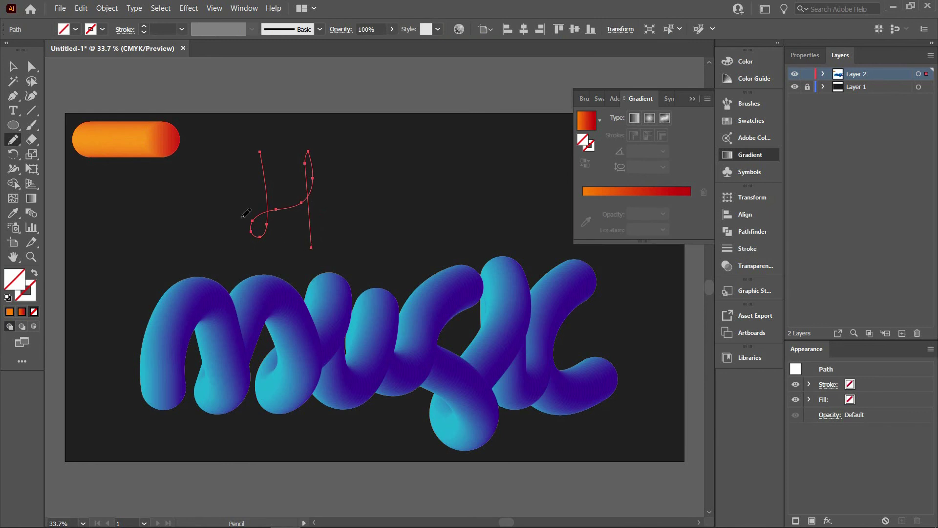
{"action": "left_click", "coordinate": [31, 68]}
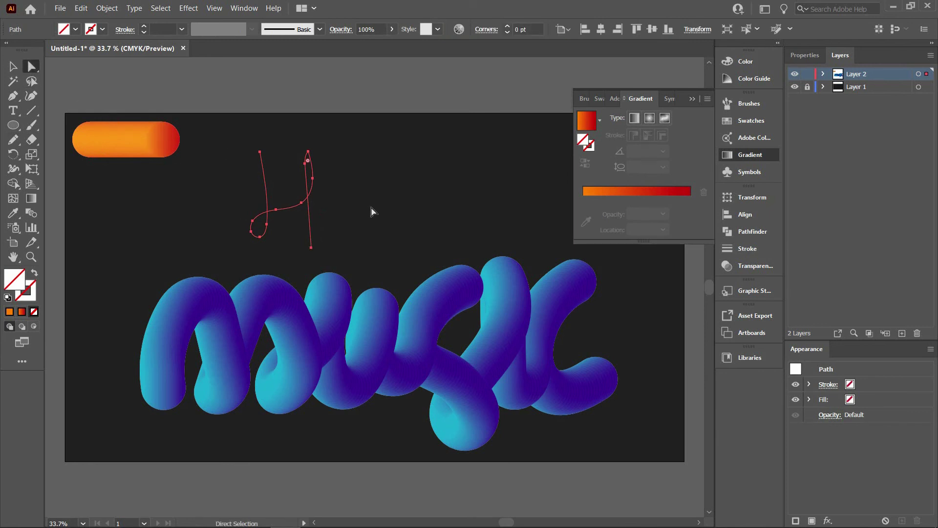
{"action": "left_click", "coordinate": [139, 144], "text": "shift"}
{"action": "left_click", "coordinate": [79, 8]}
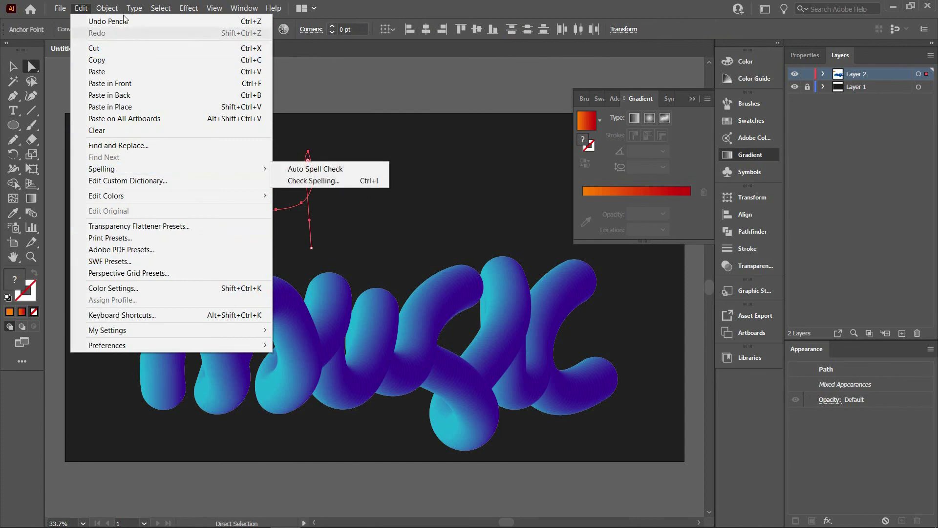
Run the orange blend along the H path via Replace Spine, then test-bend its right stroke
{"action": "left_click", "coordinate": [107, 8]}
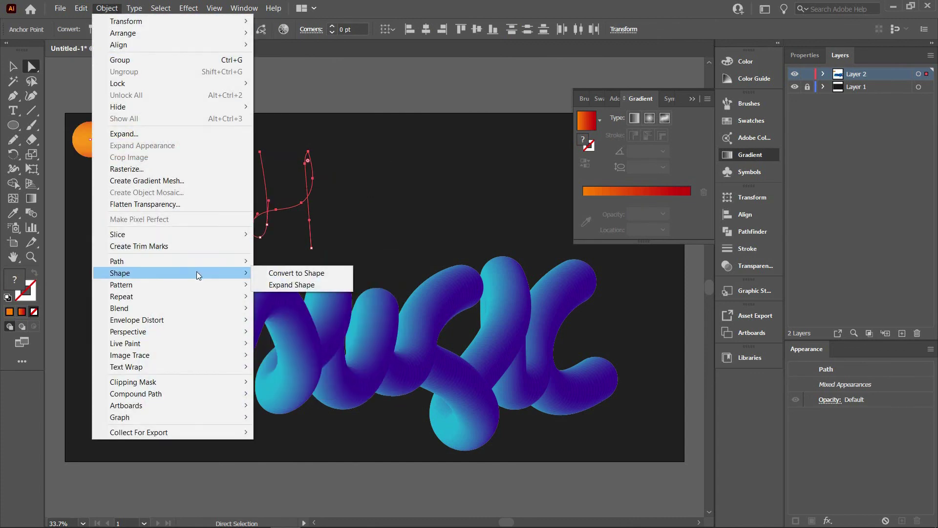
{"action": "mouse_move", "coordinate": [118, 307]}
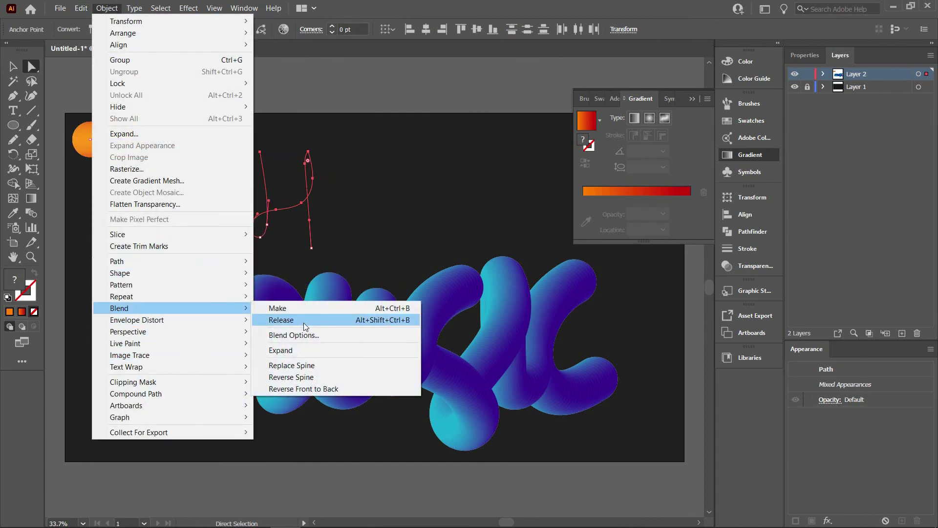
{"action": "left_click", "coordinate": [320, 362]}
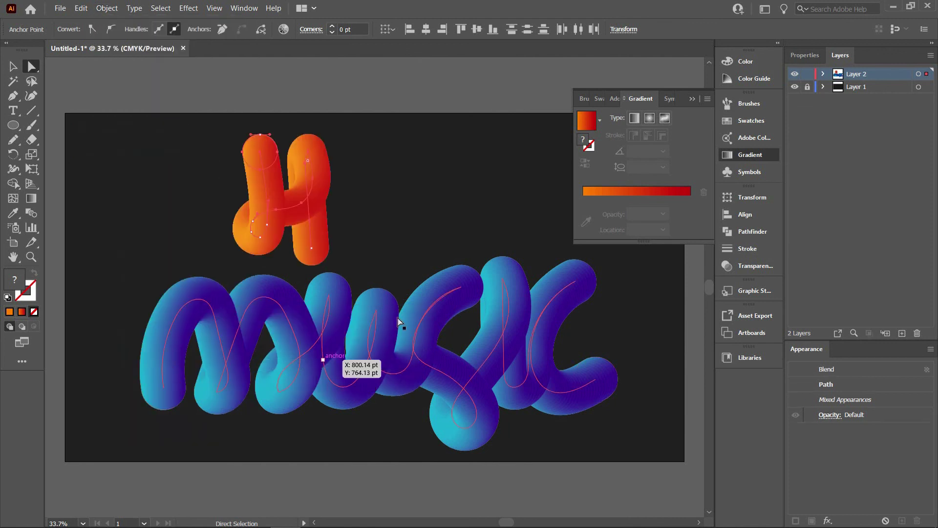
{"action": "left_click", "coordinate": [433, 216]}
{"action": "left_click_drag", "start_coordinate": [300, 196], "coordinate": [379, 176]}
Undo the test bend, bow the left stroke outward, and pull the right leg rightward
{"action": "key", "text": "ctrl+z"}
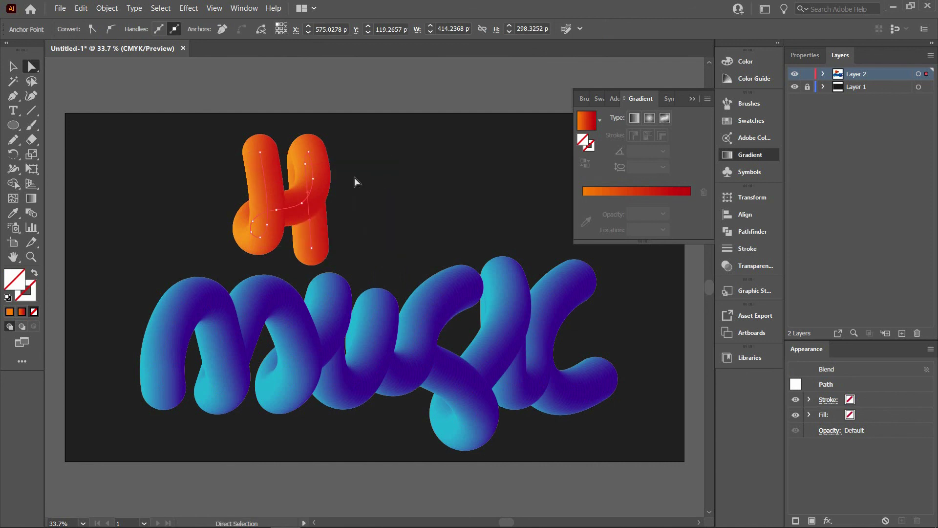
{"action": "left_click_drag", "start_coordinate": [261, 164], "coordinate": [241, 143]}
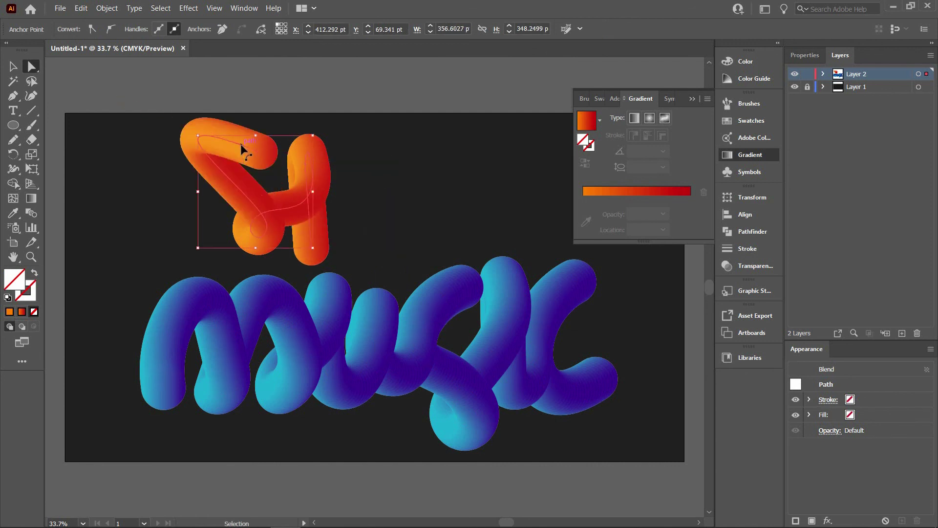
{"action": "left_click_drag", "start_coordinate": [311, 253], "coordinate": [341, 255]}
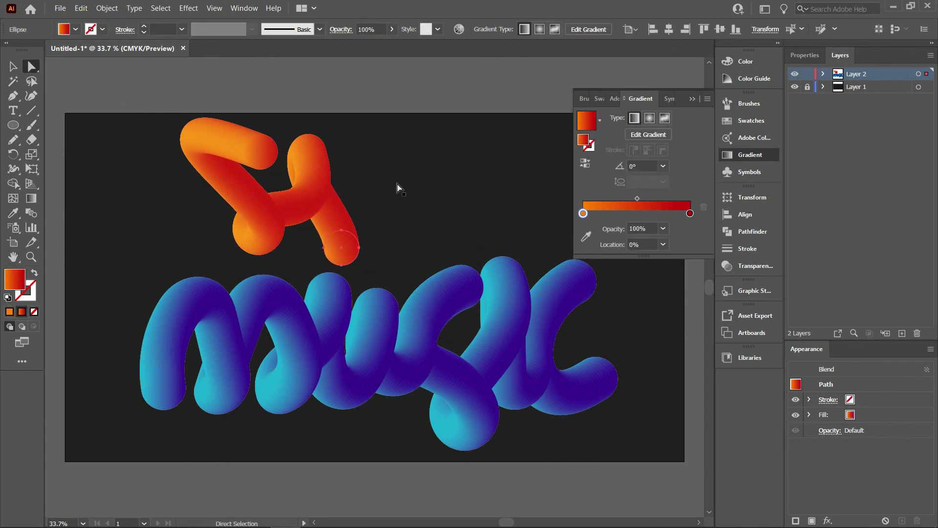